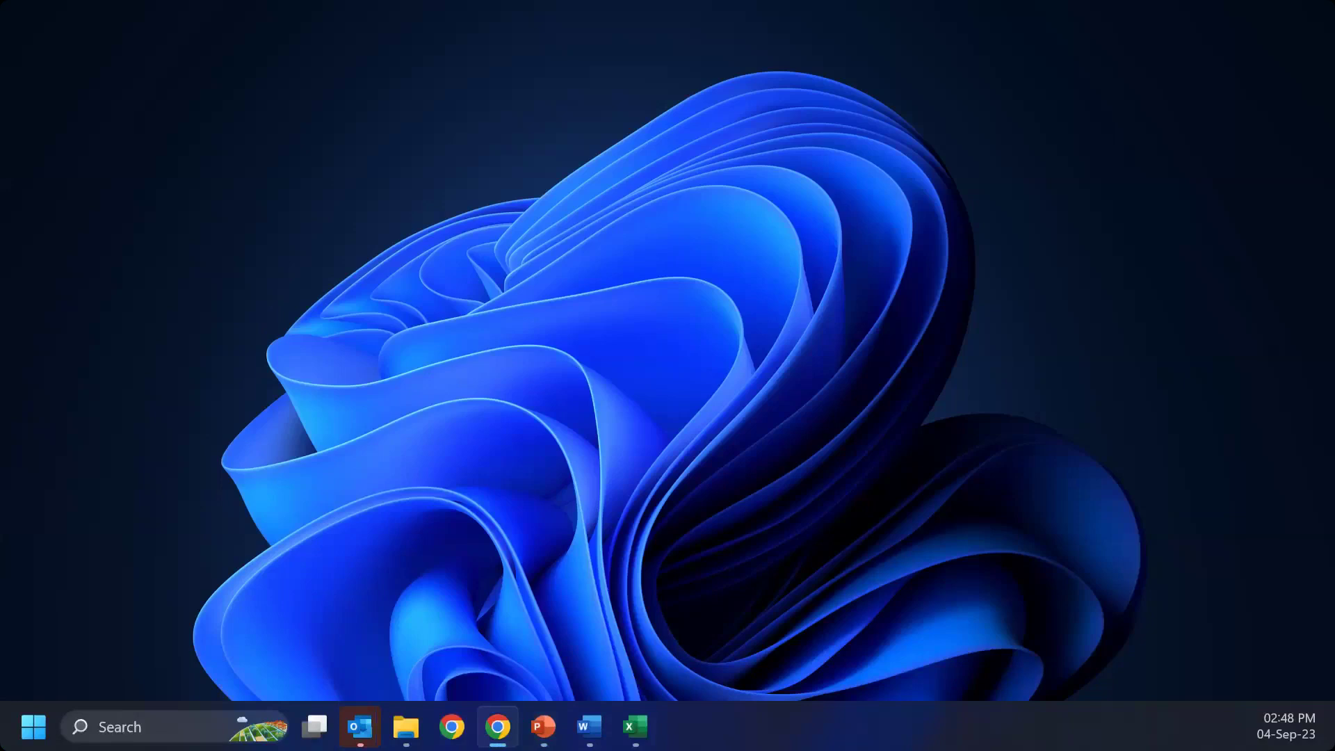
# Step: Restore the browser window showing the mohesrawshub.cloud home page from the taskbar
pyautogui.click(498, 727)
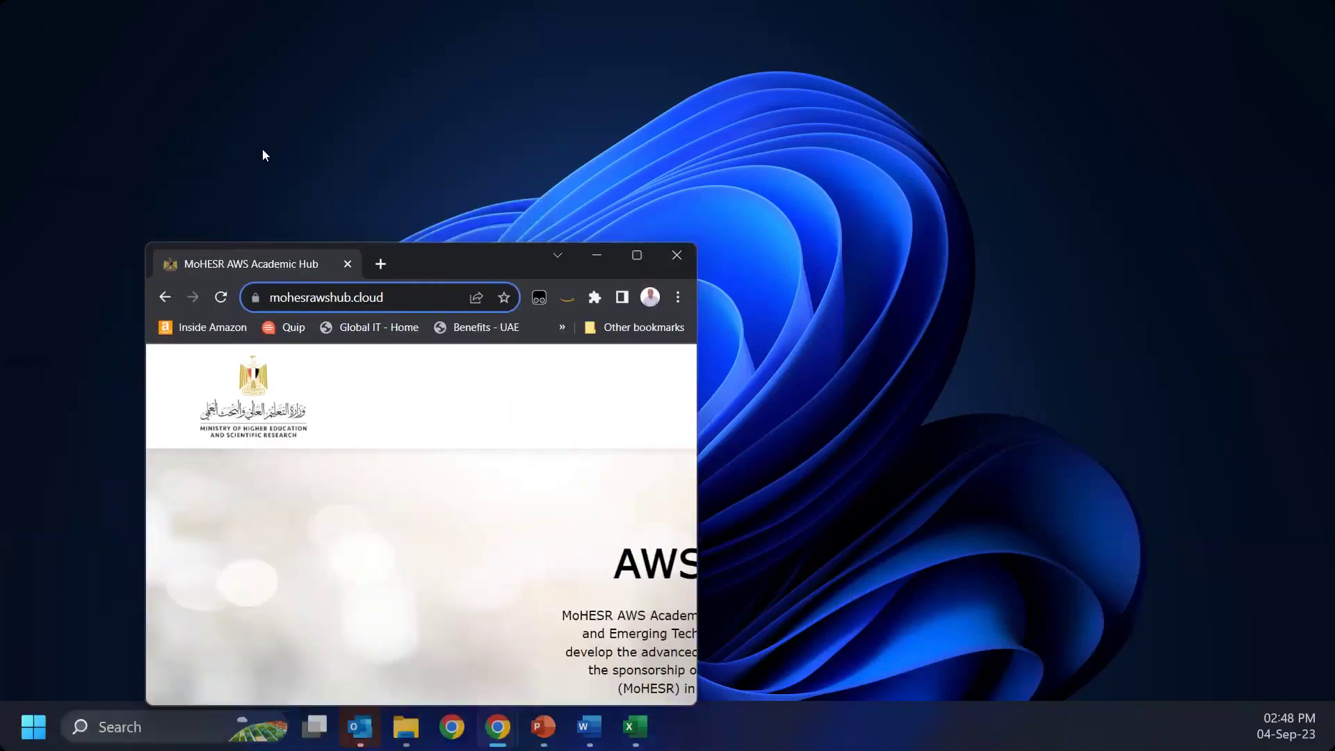
# Step: Maximize the browser, scroll through the home page, and start REGISTER NOW
pyautogui.click(636, 256)
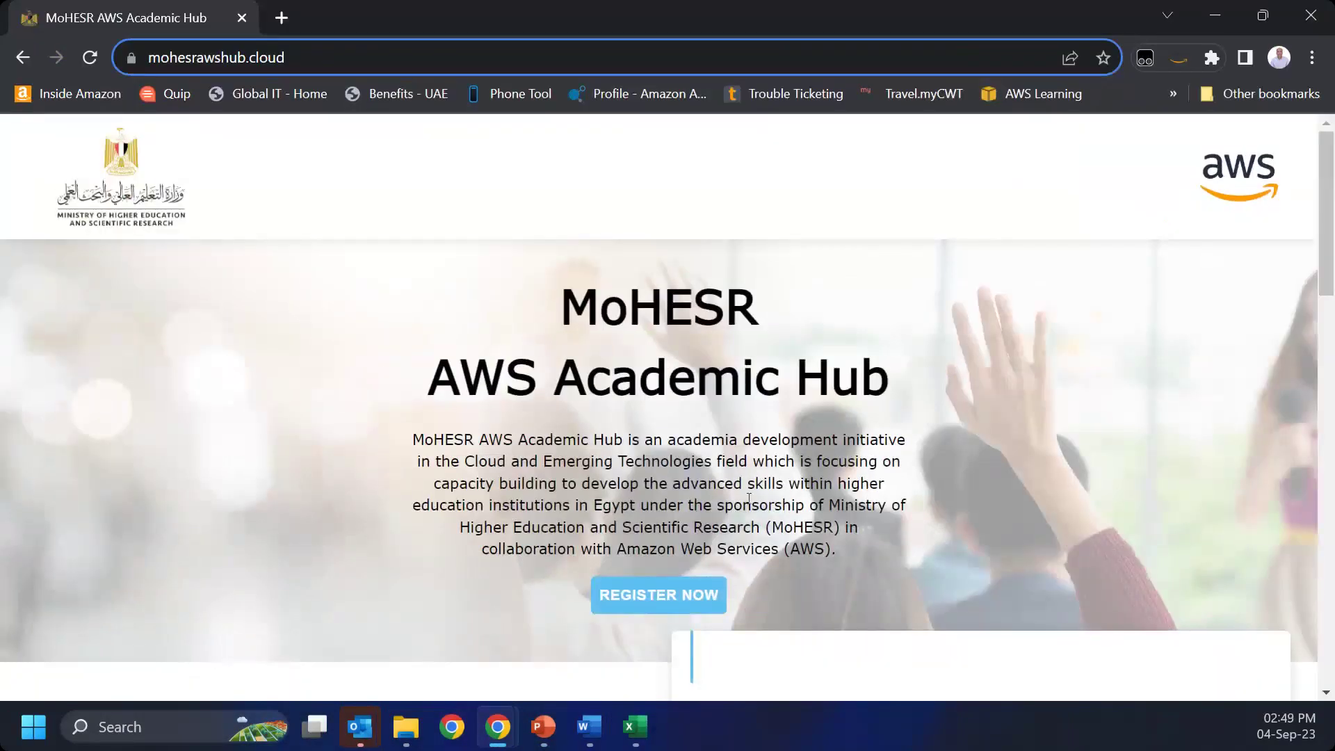
pyautogui.scroll(-1, 537, 530)
pyautogui.scroll(-1, 537, 530)
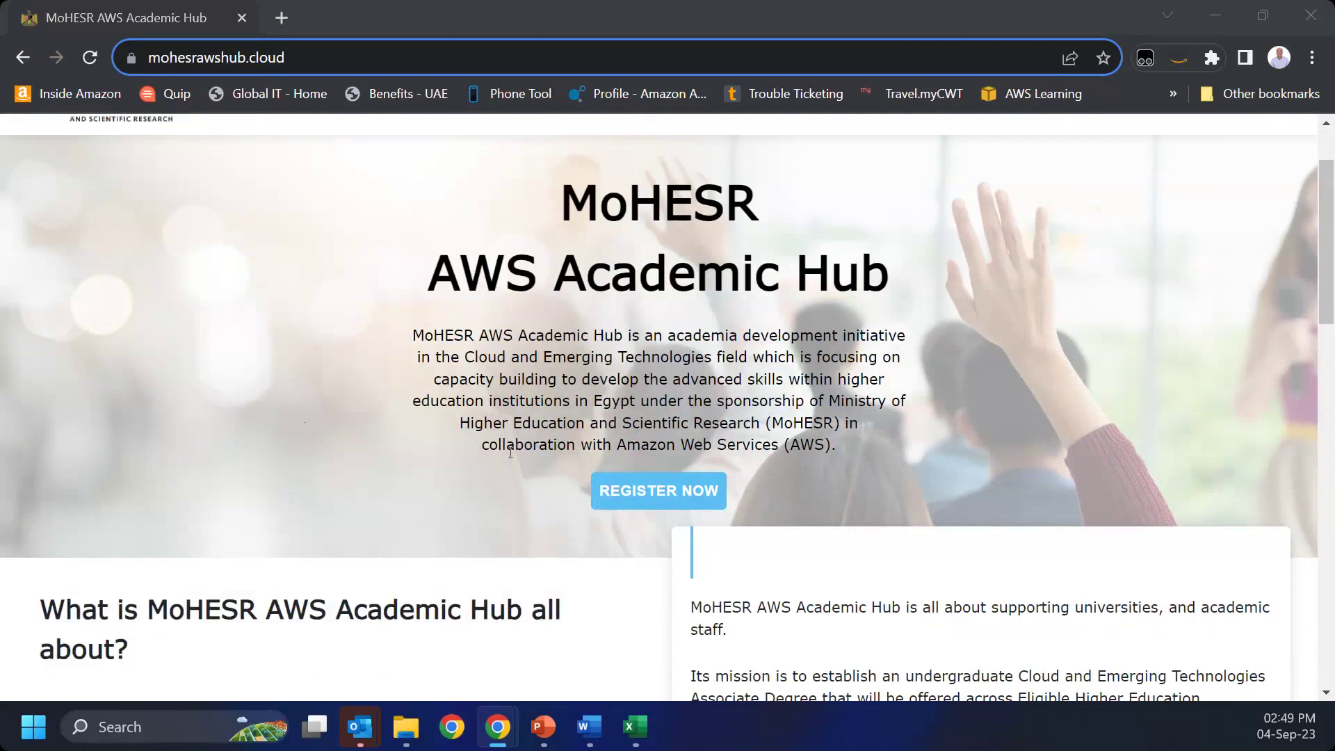
pyautogui.scroll(-5, 304, 423)
pyautogui.moveTo(1331, 280); pyautogui.dragTo(1316, 167)
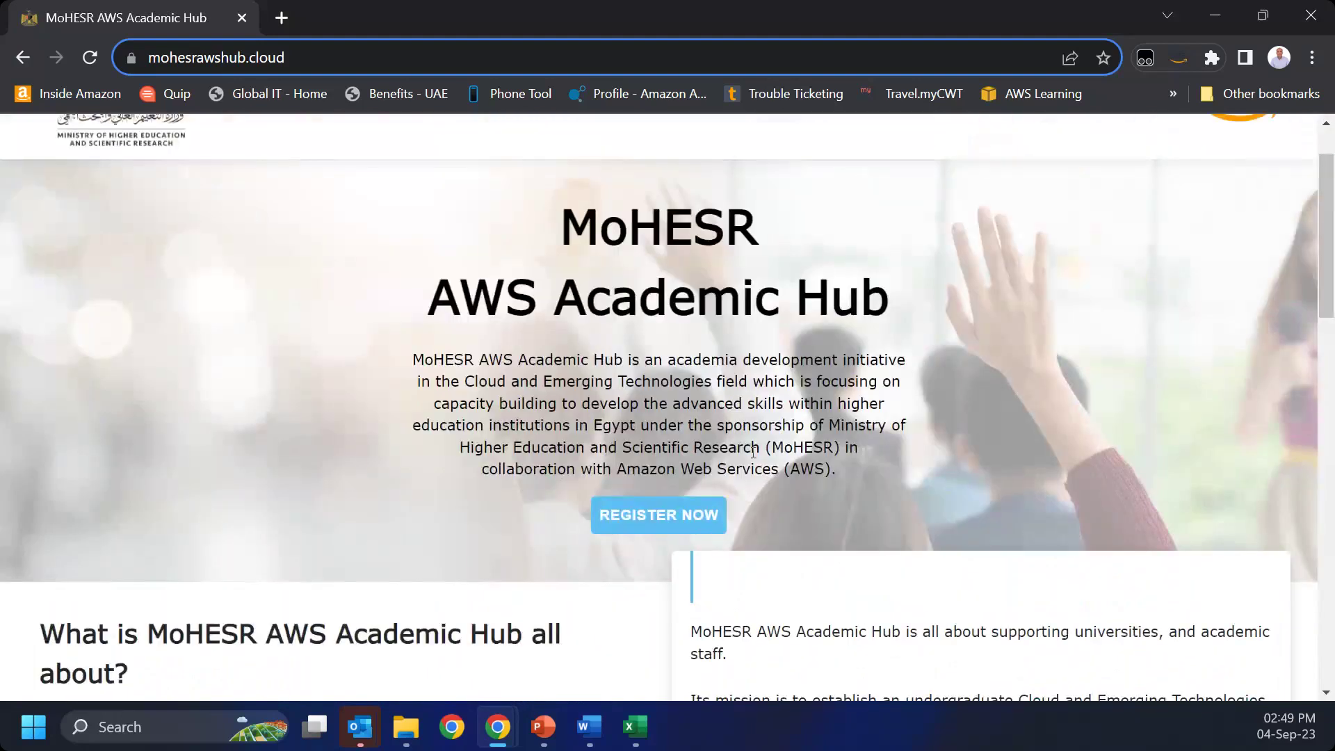
pyautogui.click(695, 518)
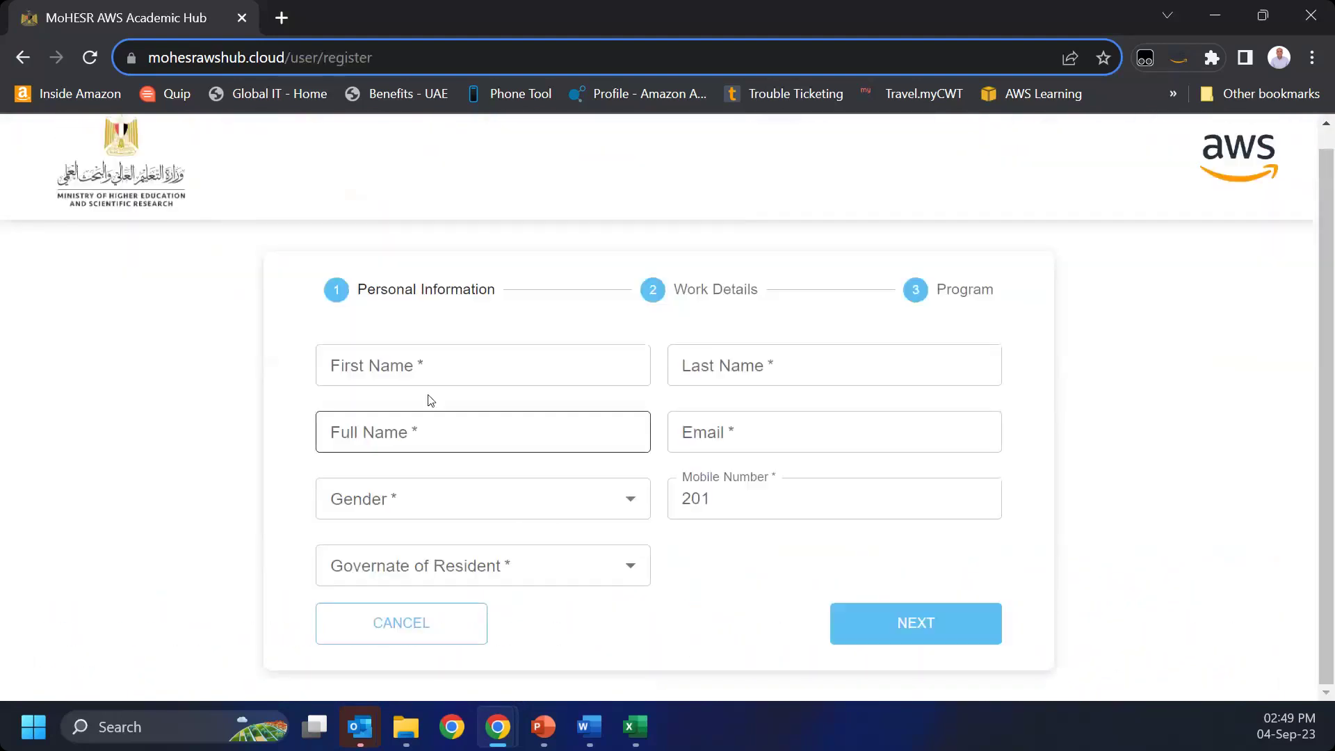
# Step: Enter the first name, last name, full name and e-mail address
pyautogui.click(446, 362)
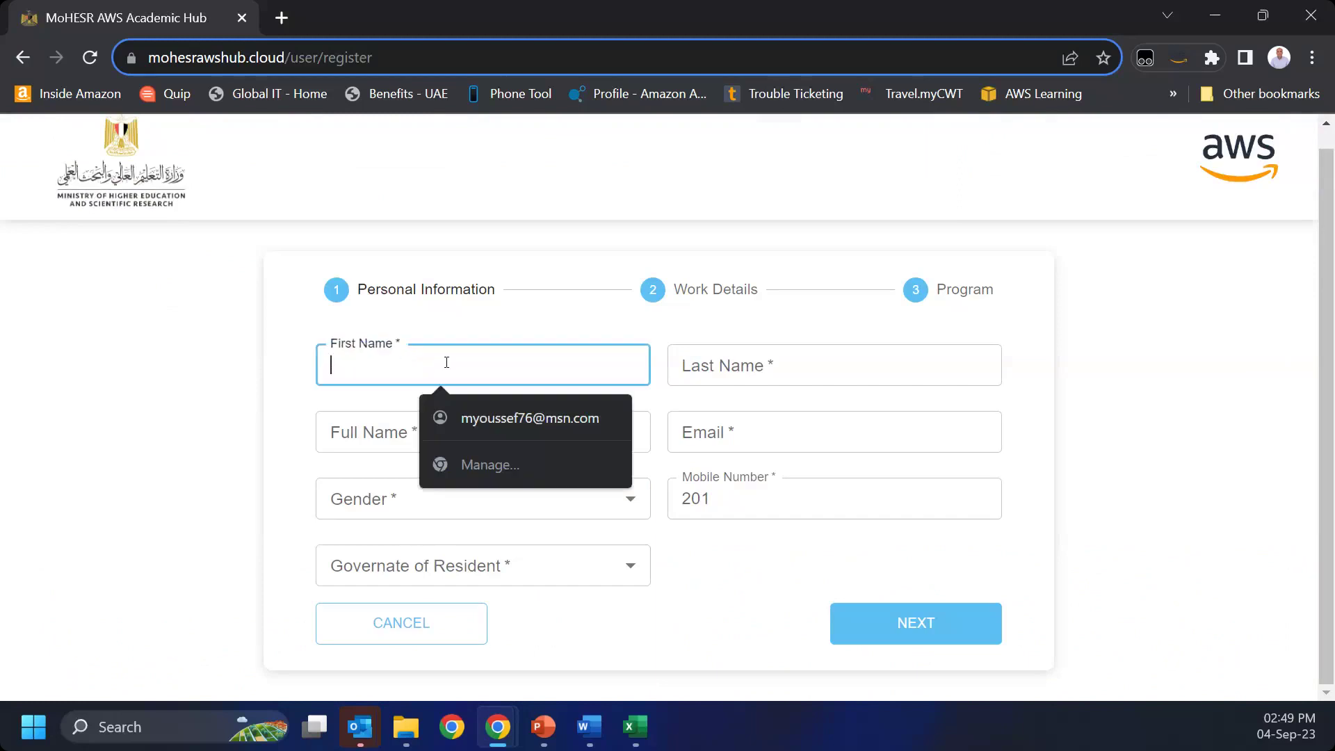
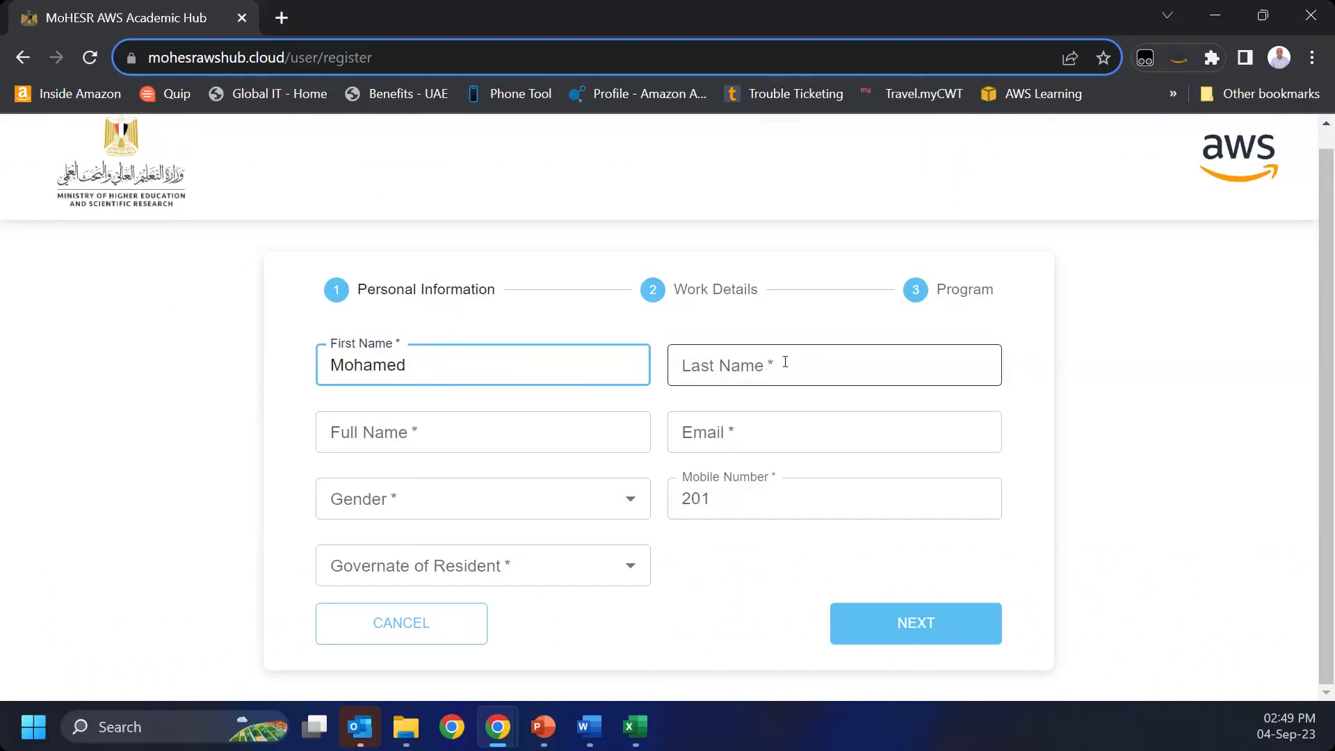
pyautogui.click(785, 361)
pyautogui.press('Tab')
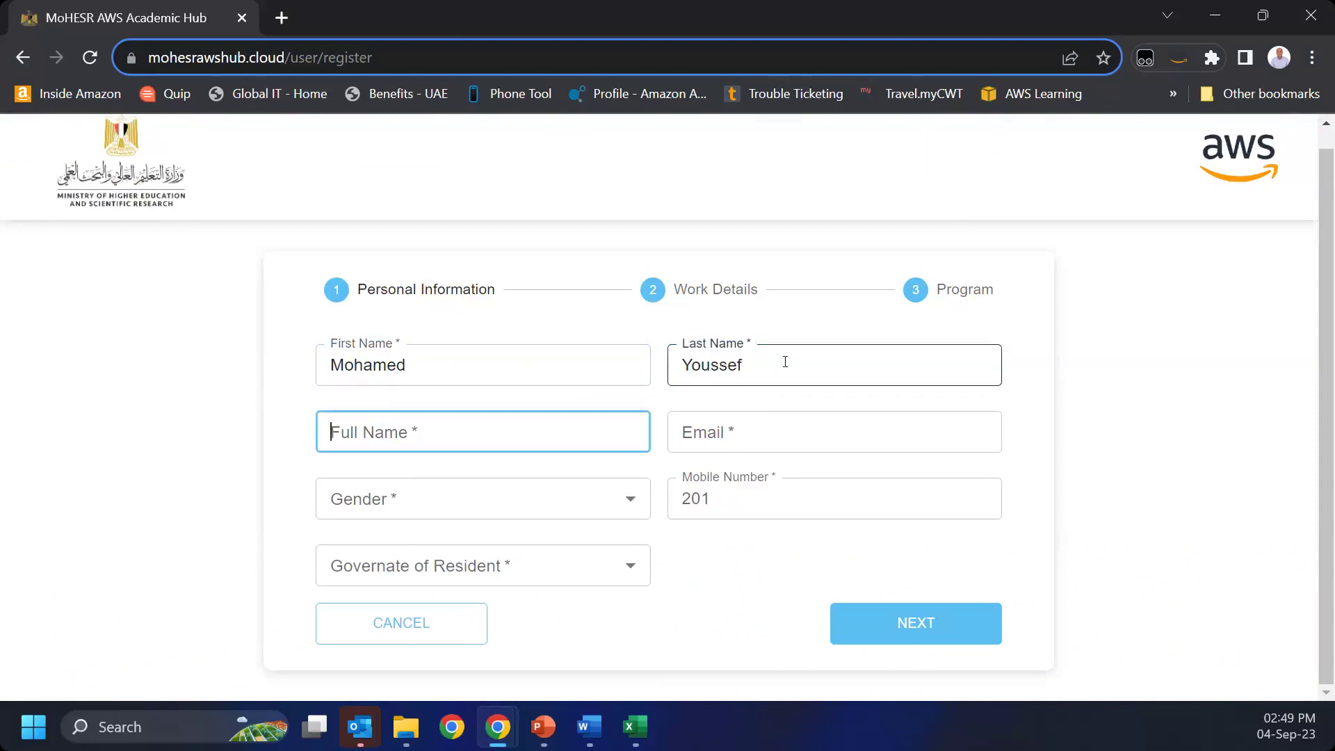
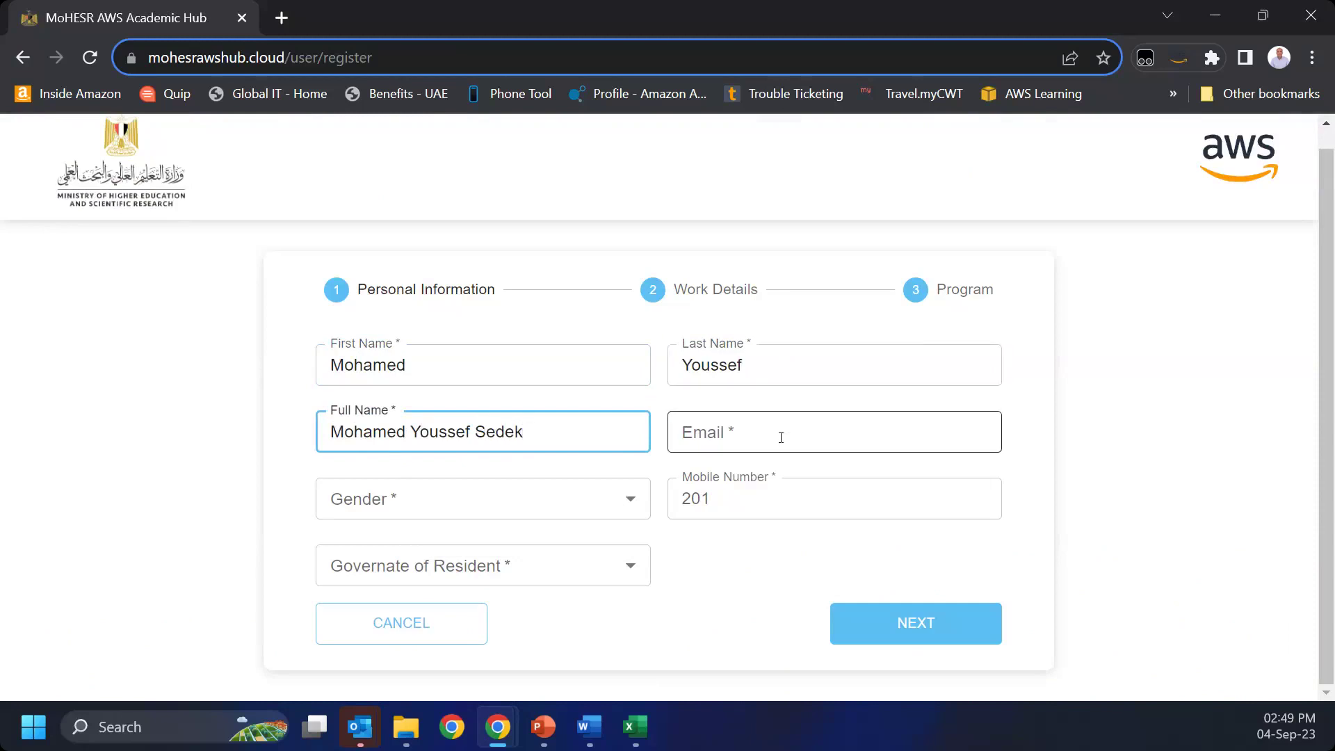
pyautogui.click(781, 438)
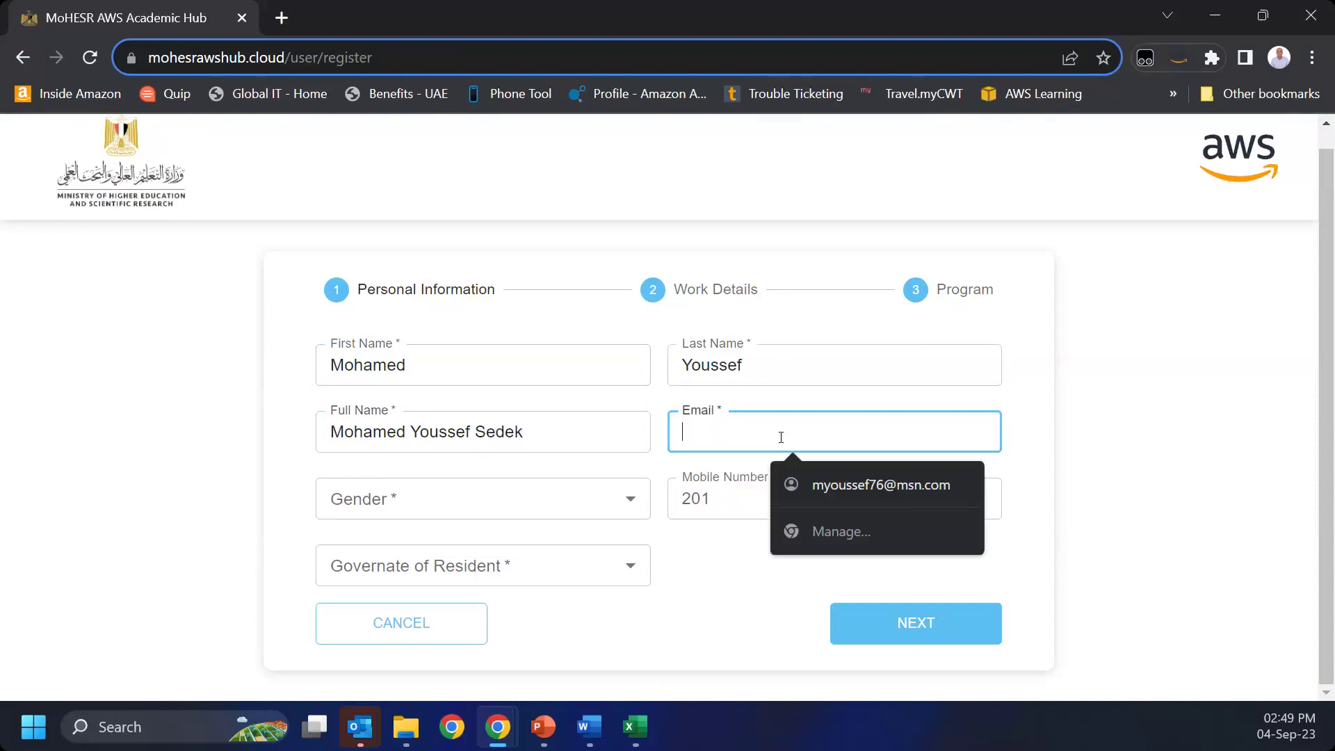
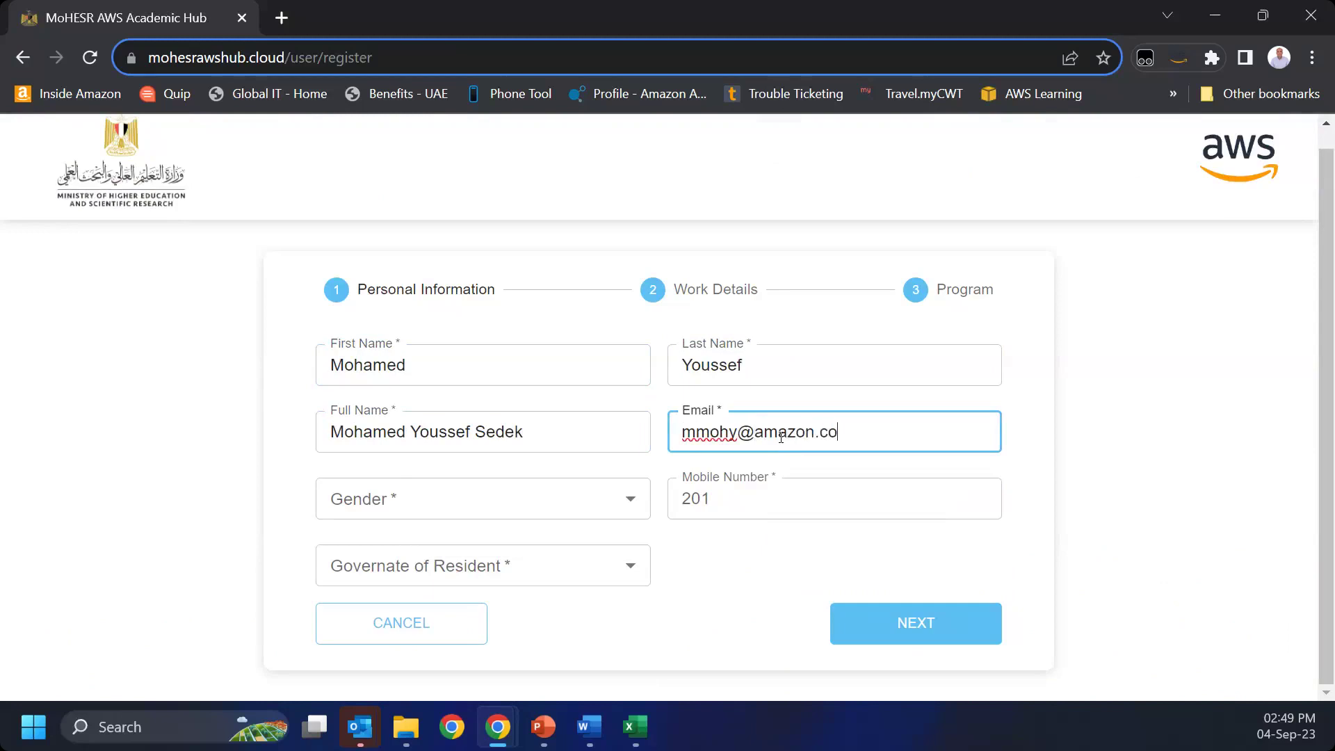
# Step: Set gender to Male, enter the mobile number, choose Cairo, and continue
pyautogui.press('Tab')
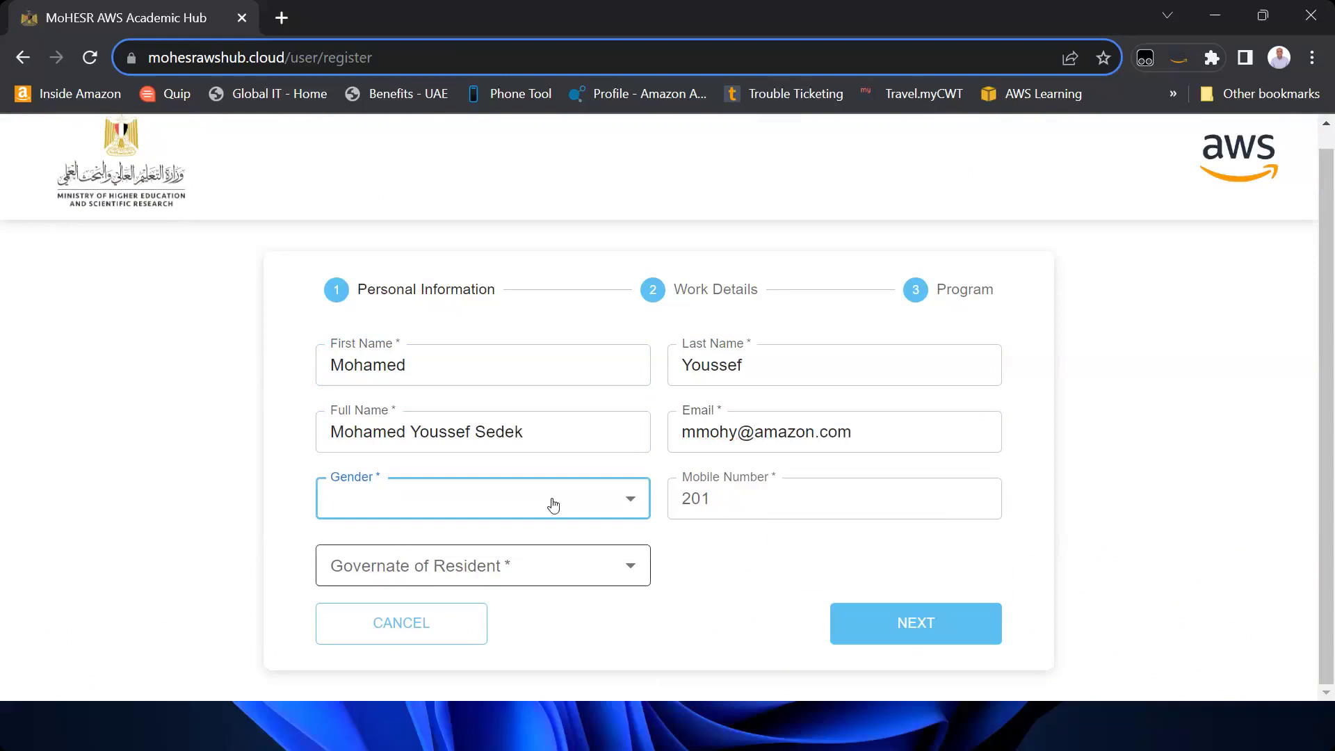
pyautogui.click(553, 502)
pyautogui.click(451, 616)
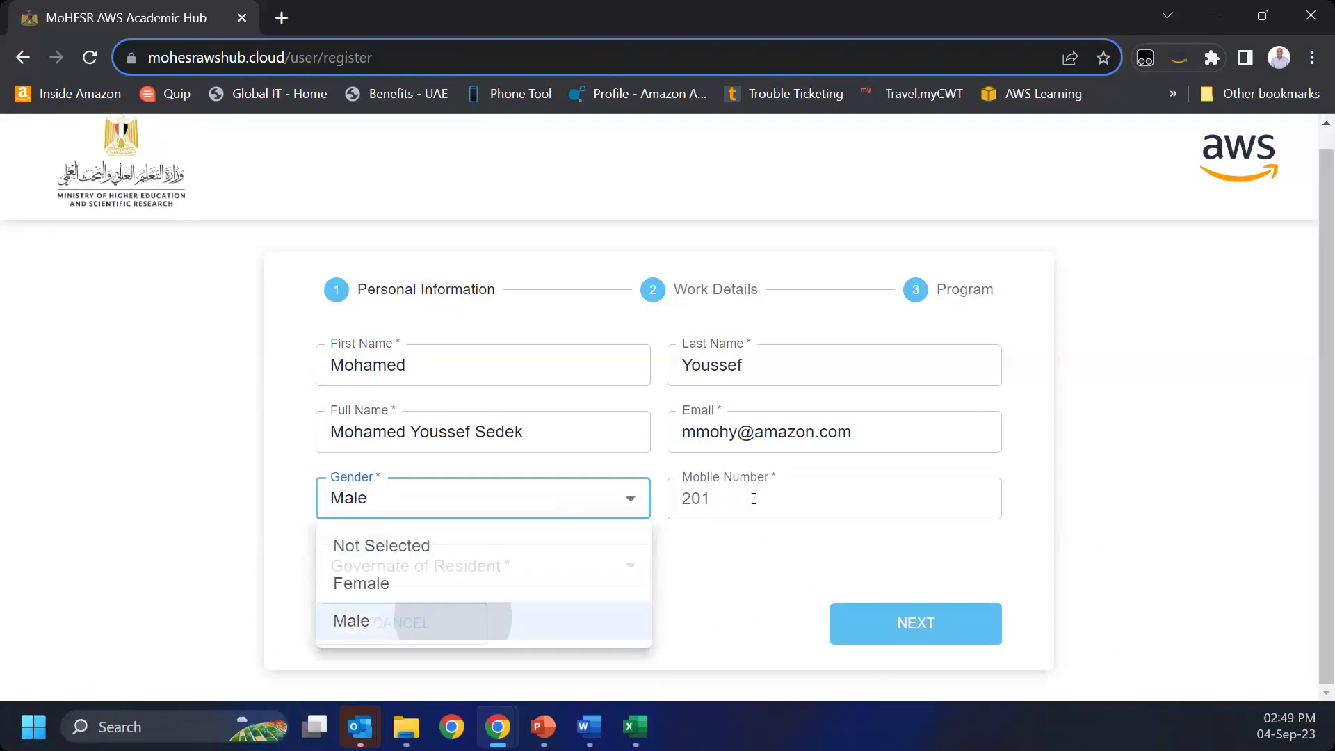
pyautogui.click(769, 494)
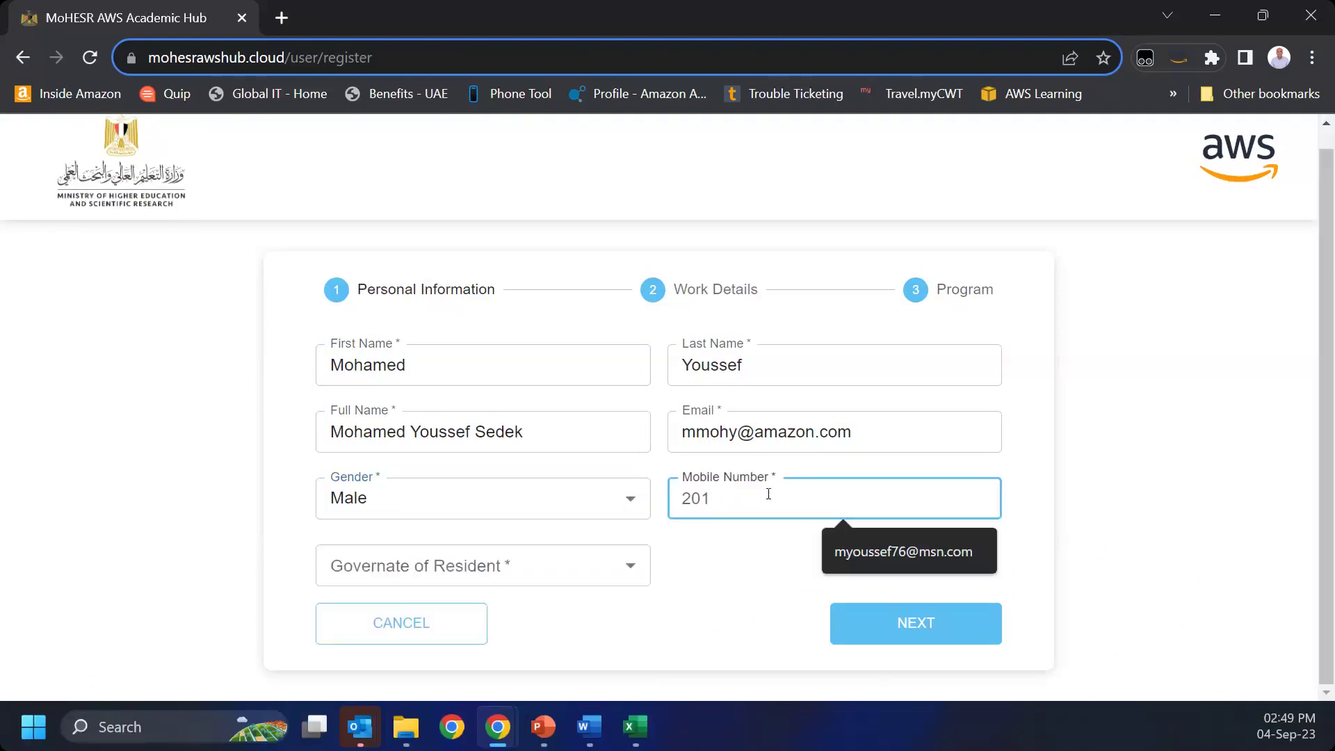
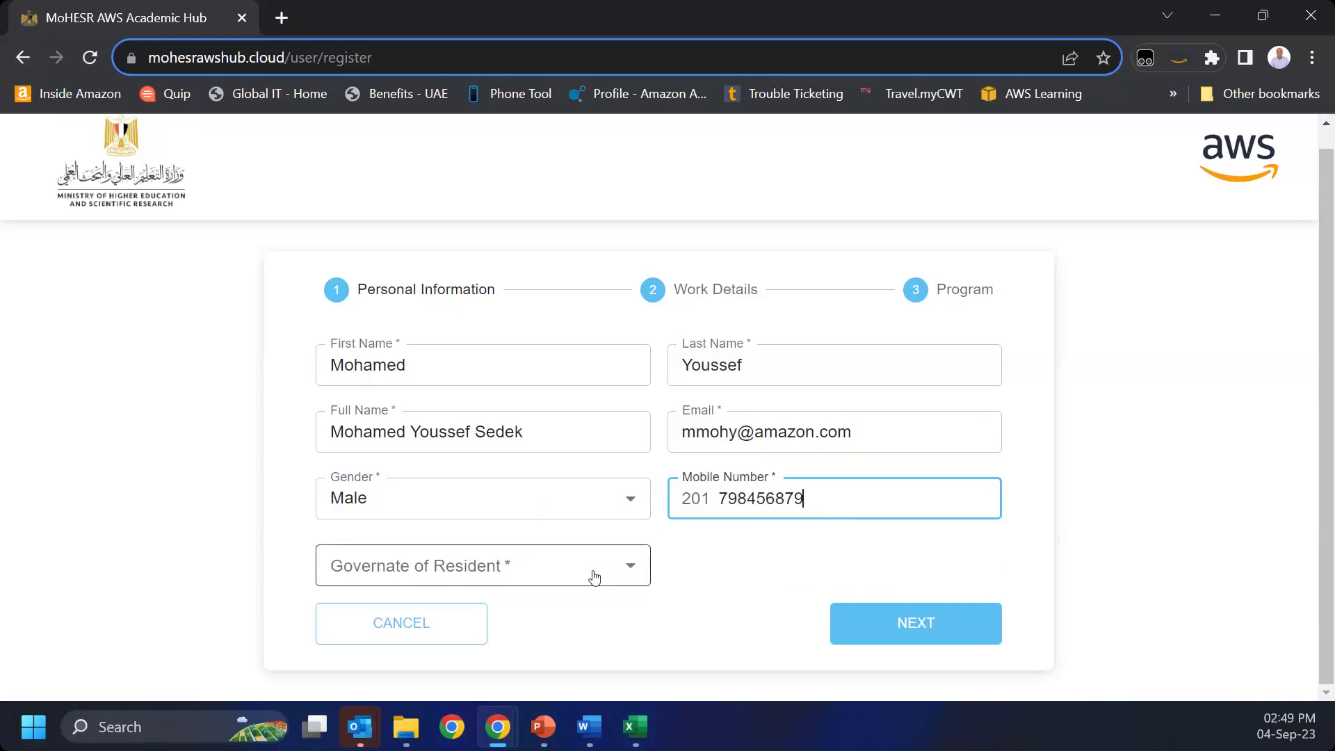
pyautogui.click(593, 576)
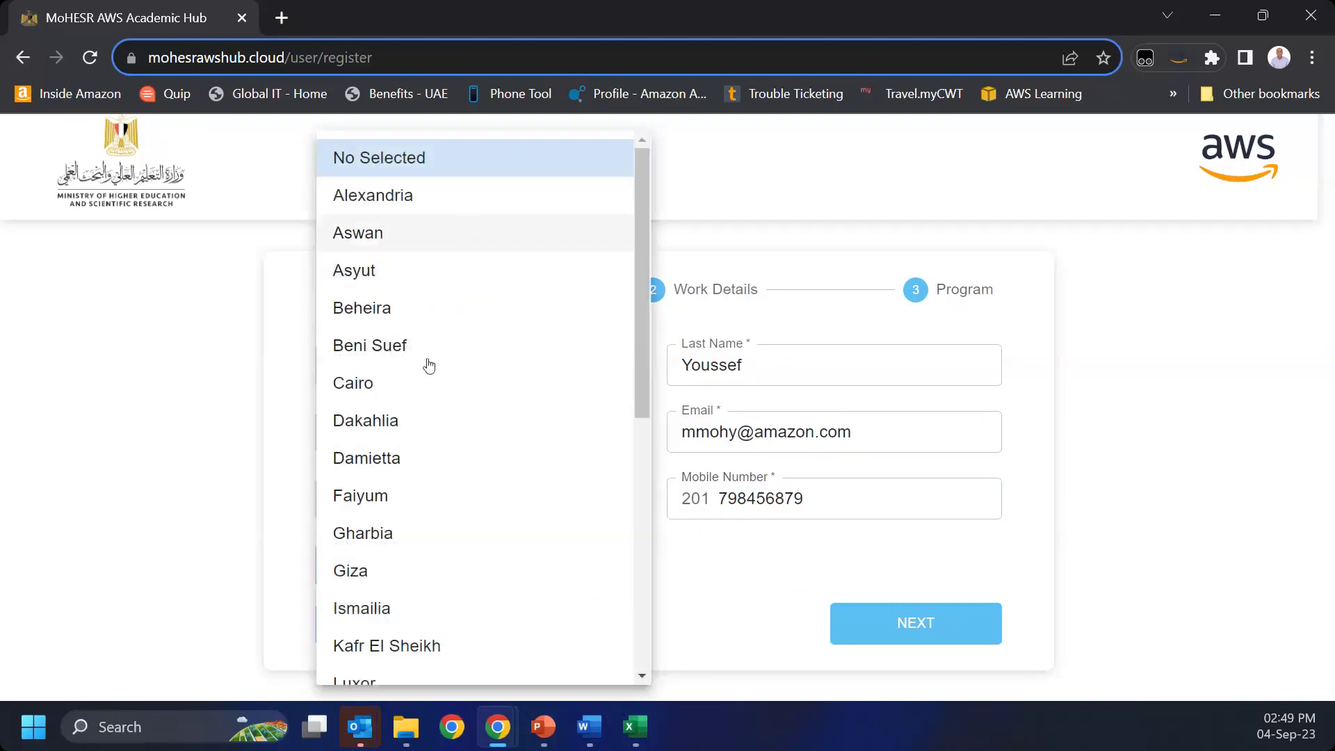
pyautogui.click(426, 393)
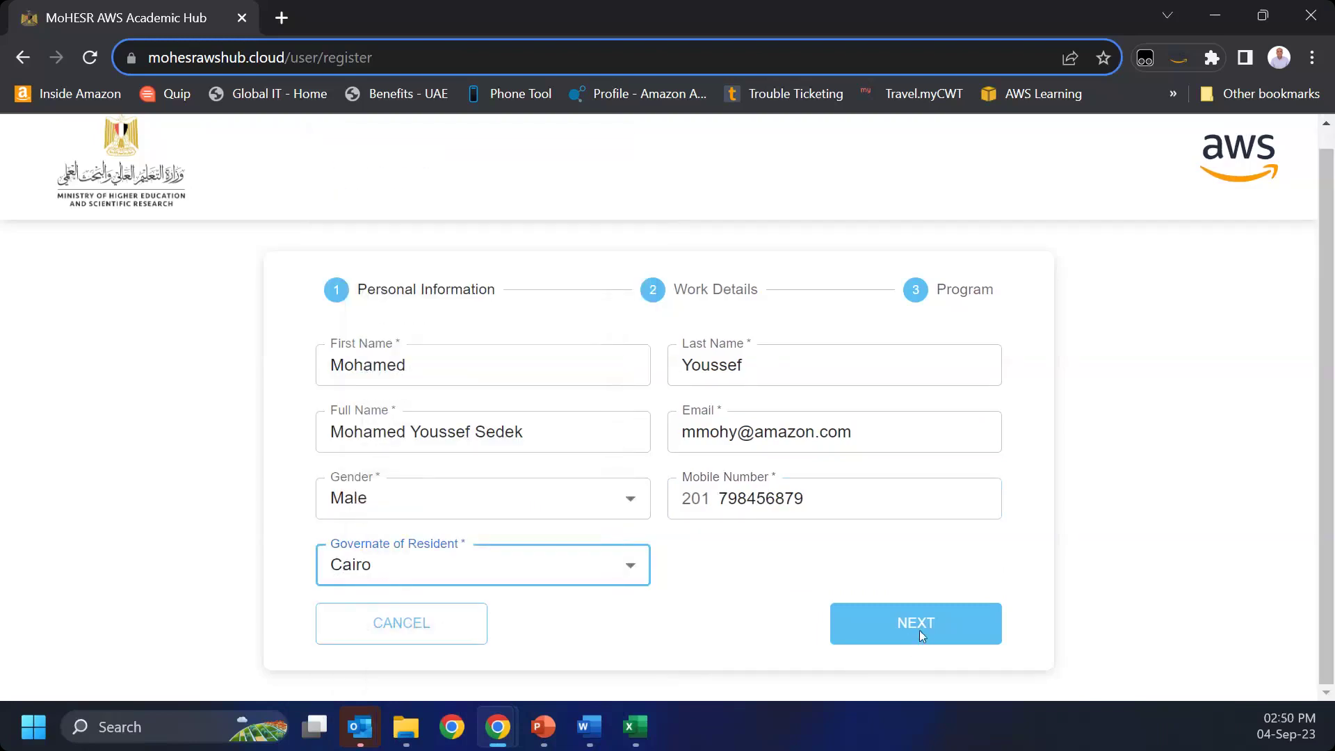
pyautogui.click(919, 630)
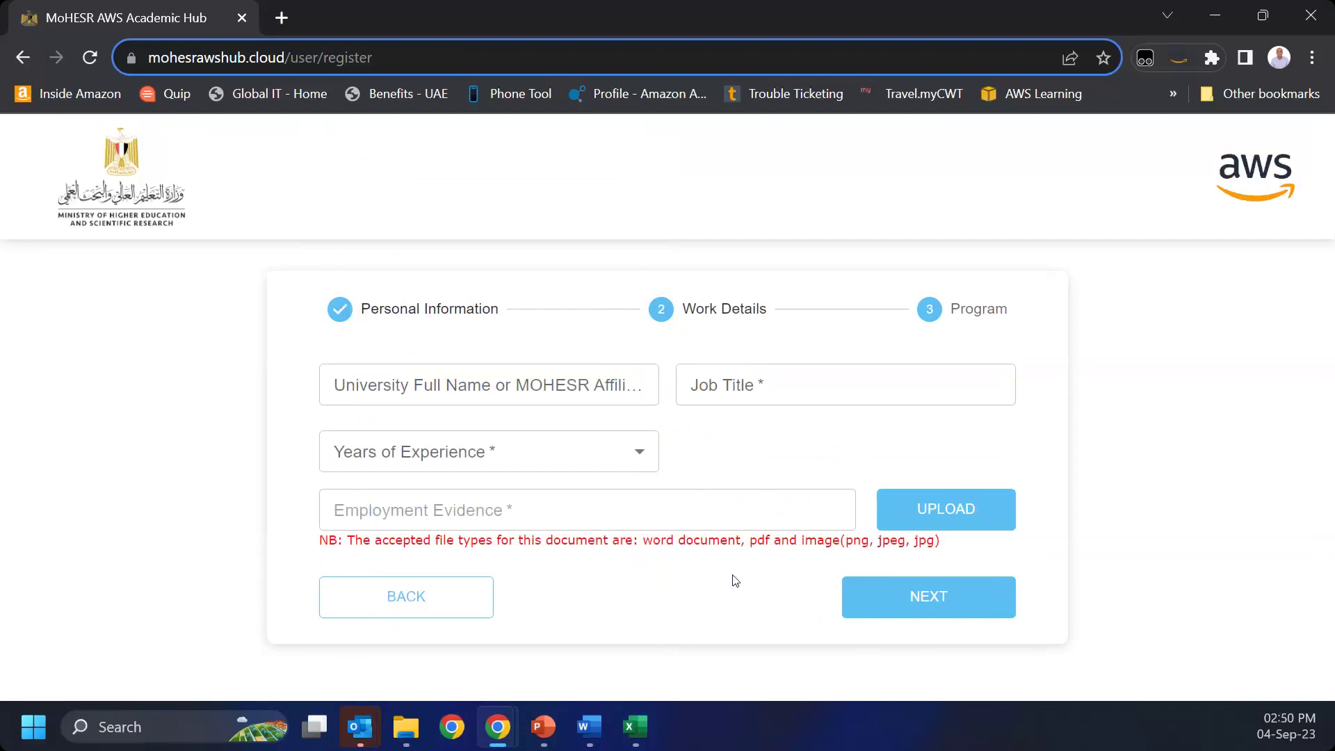
# Step: Look over the University, Job Title and Years of Experience fields without filling them
pyautogui.click(457, 385)
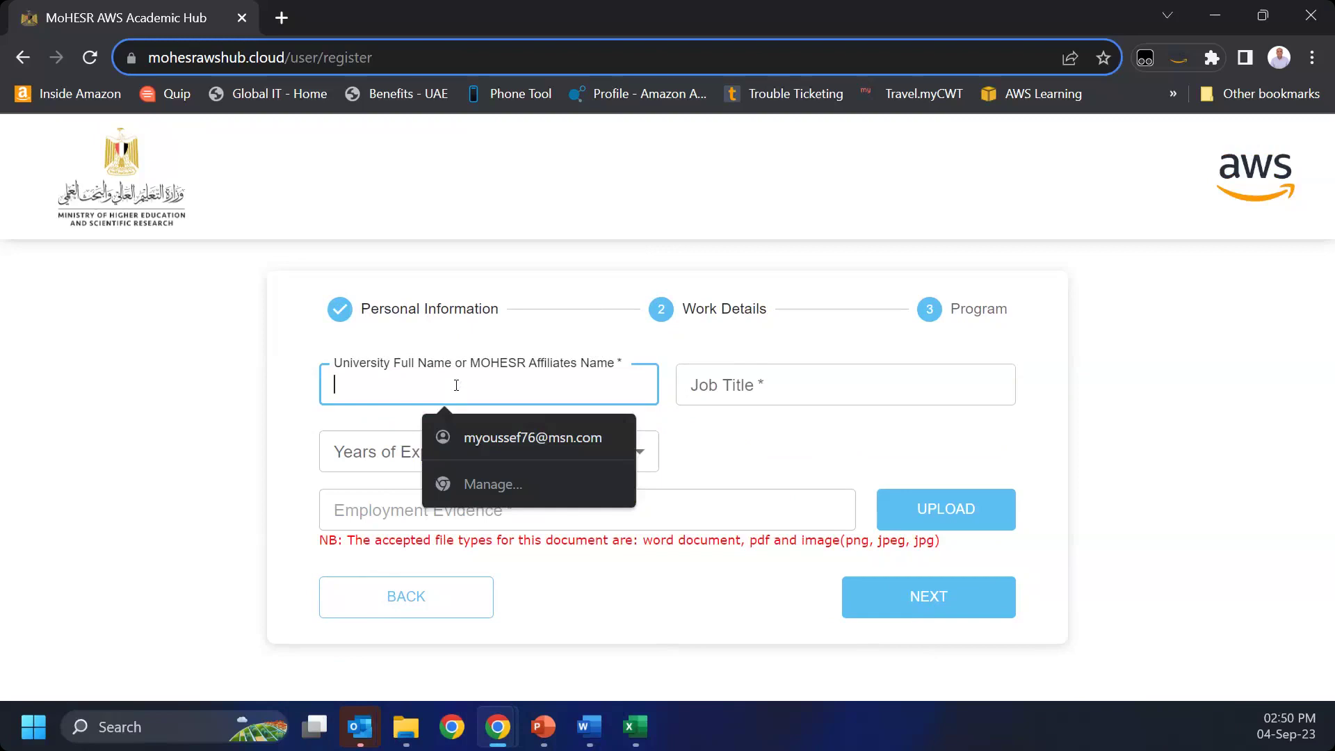
pyautogui.click(769, 393)
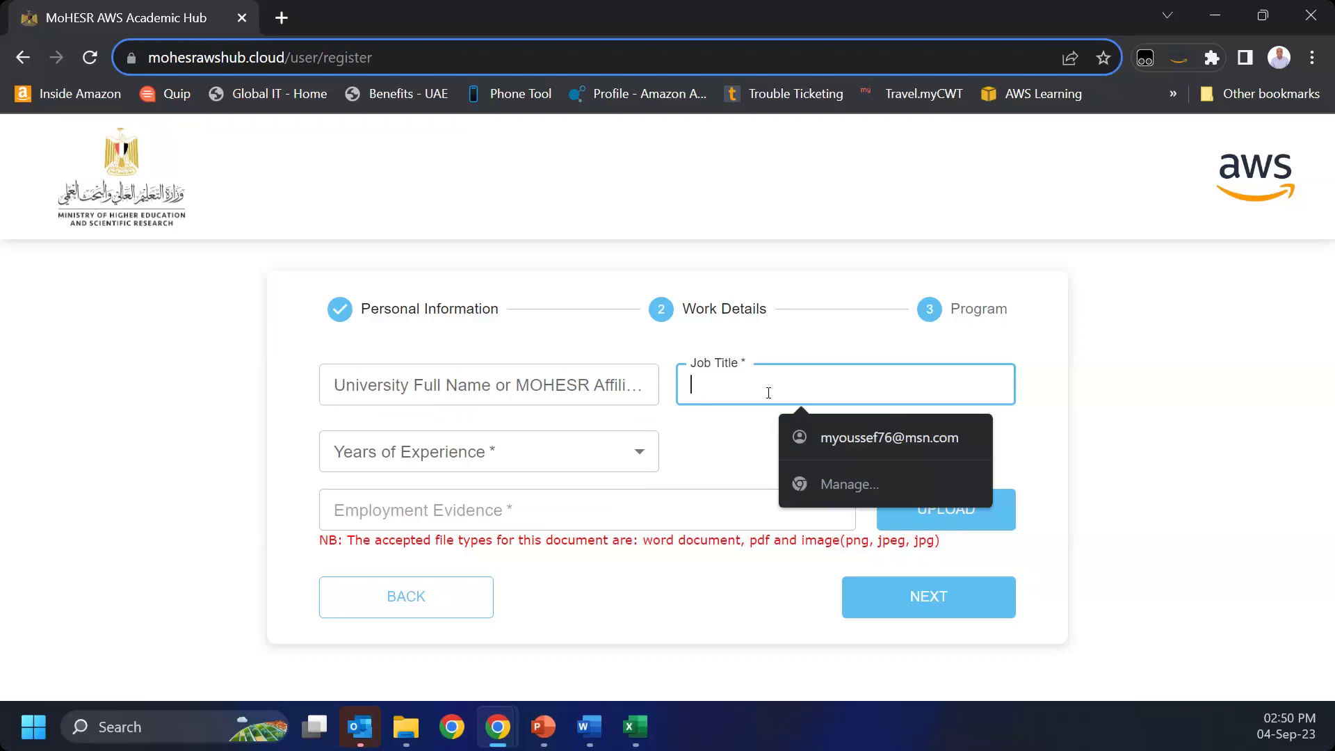
pyautogui.click(614, 452)
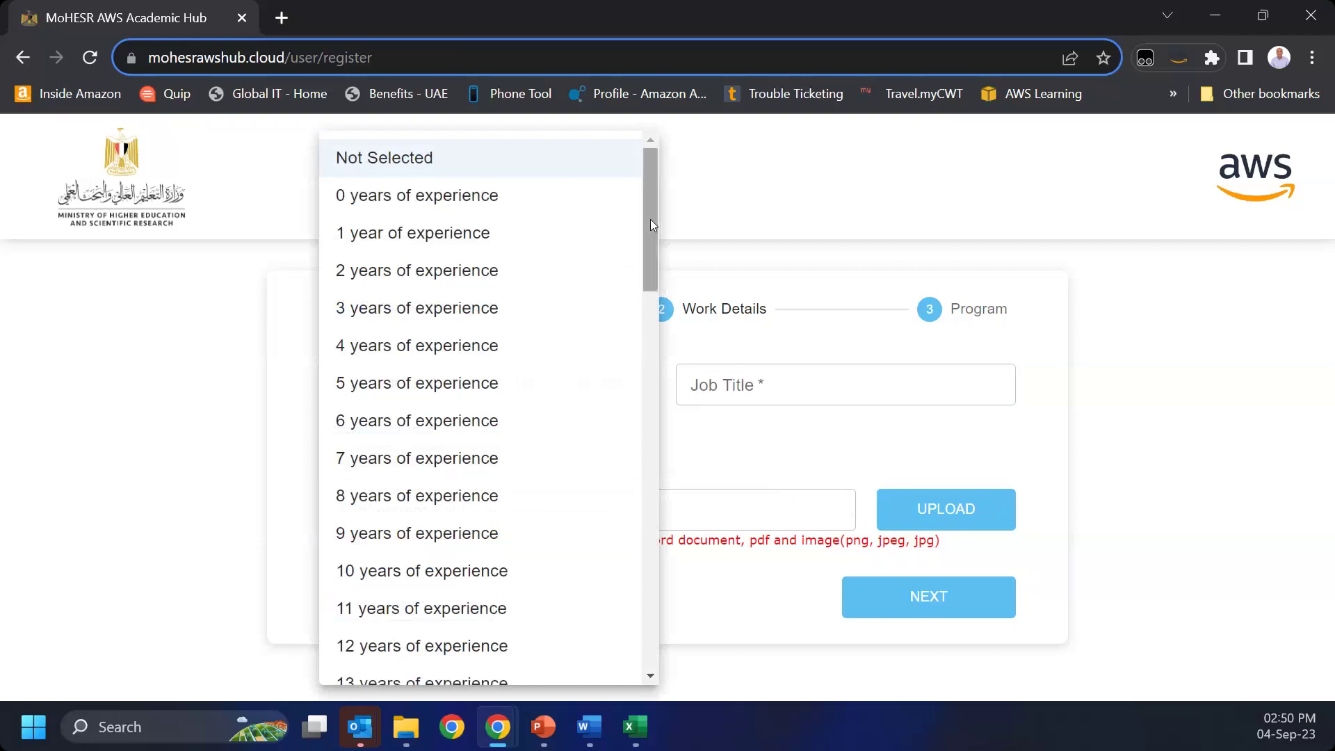
pyautogui.moveTo(650, 221); pyautogui.dragTo(643, 637)
pyautogui.moveTo(648, 470); pyautogui.dragTo(655, 145)
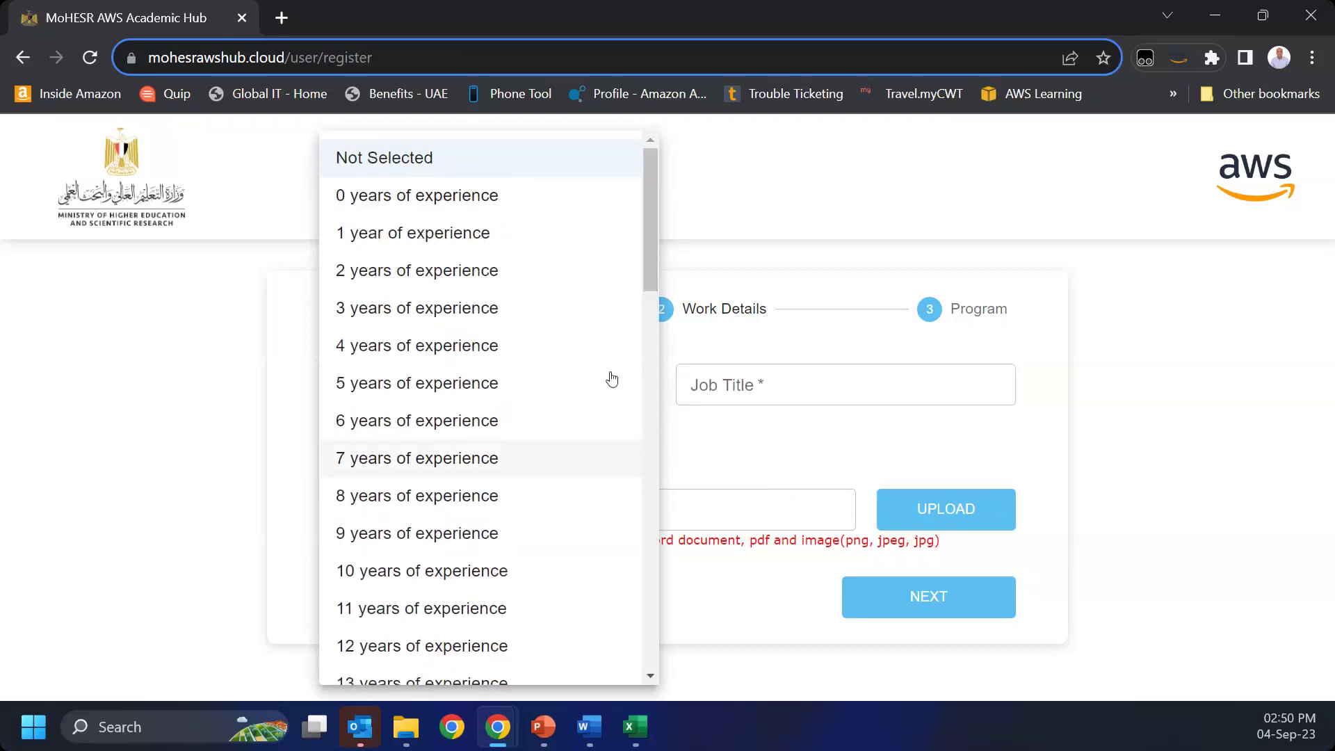
pyautogui.moveTo(658, 239); pyautogui.dragTo(653, 709)
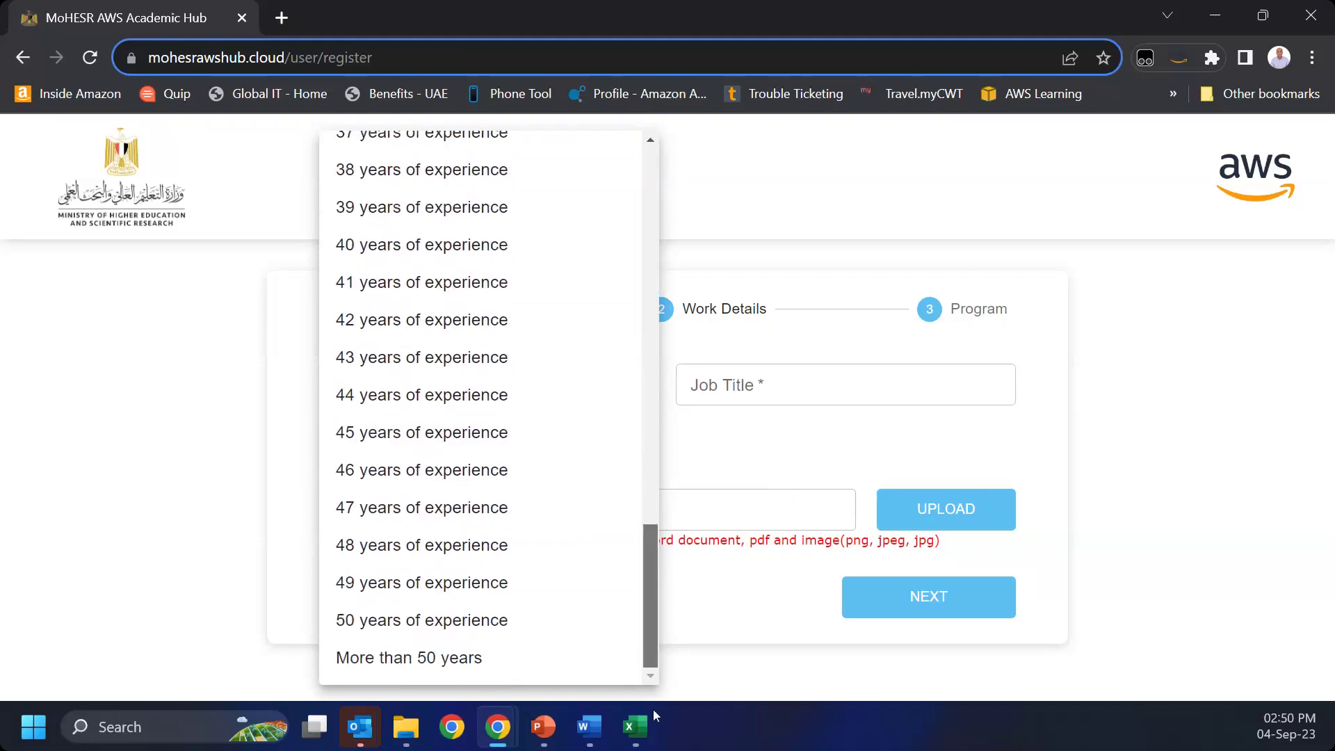
pyautogui.click(780, 625)
pyautogui.click(822, 514)
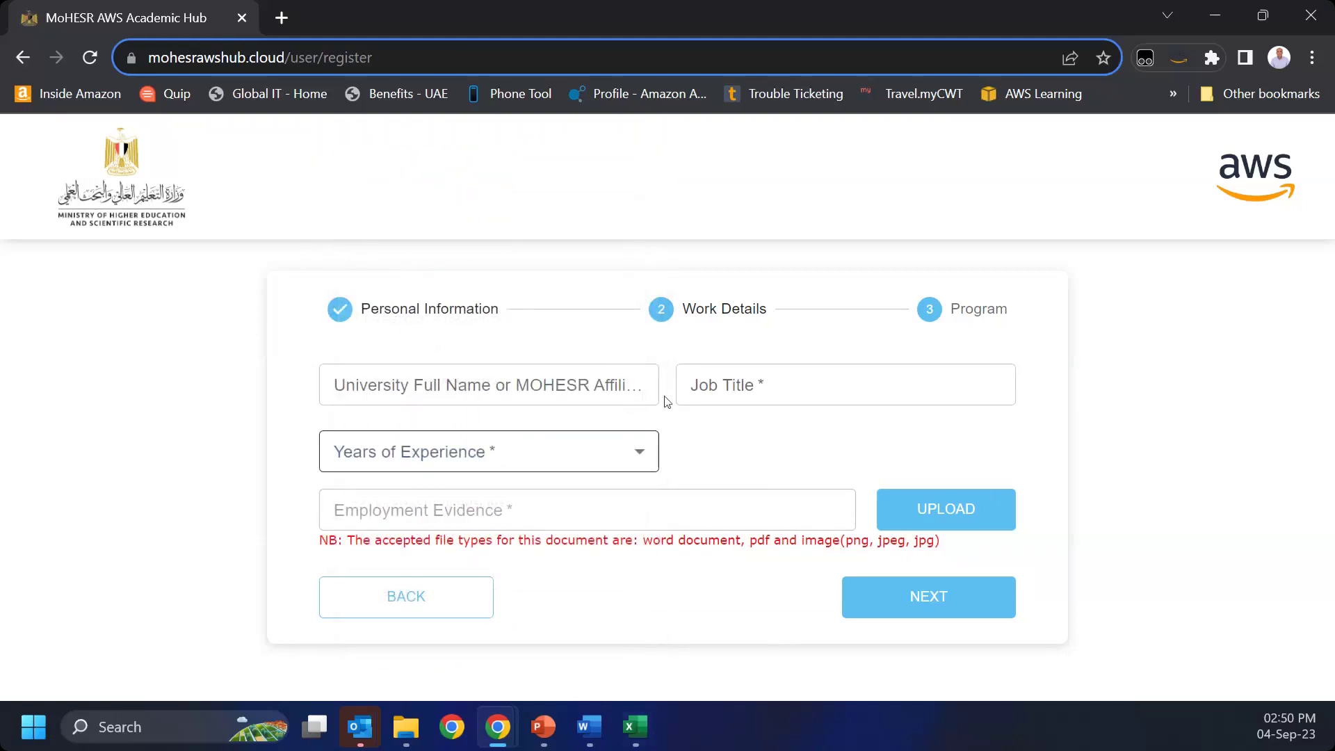
# Step: Fill University and Job Title, pick 10 years of experience, and attach CDO Comp Cert.pdf
pyautogui.click(594, 383)
pyautogui.write('hjgkggs')
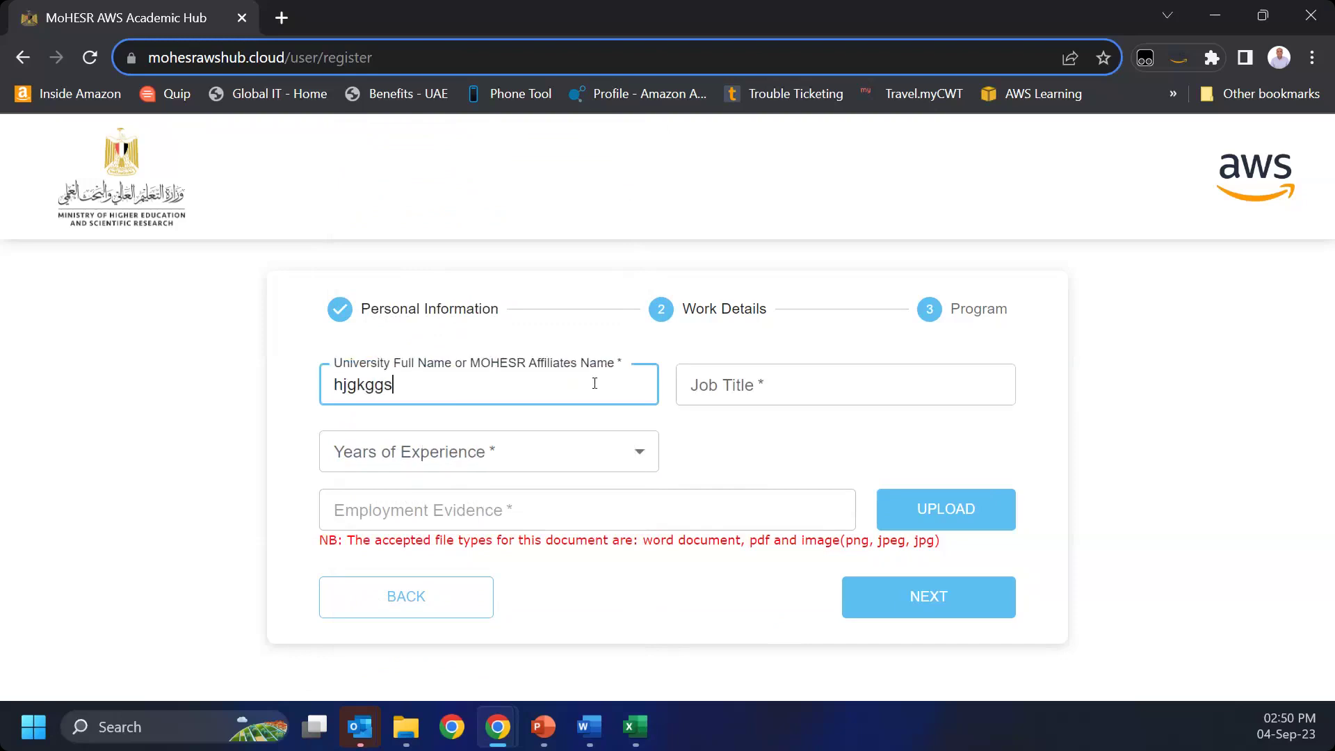
pyautogui.click(695, 385)
pyautogui.write('fdsdfa')
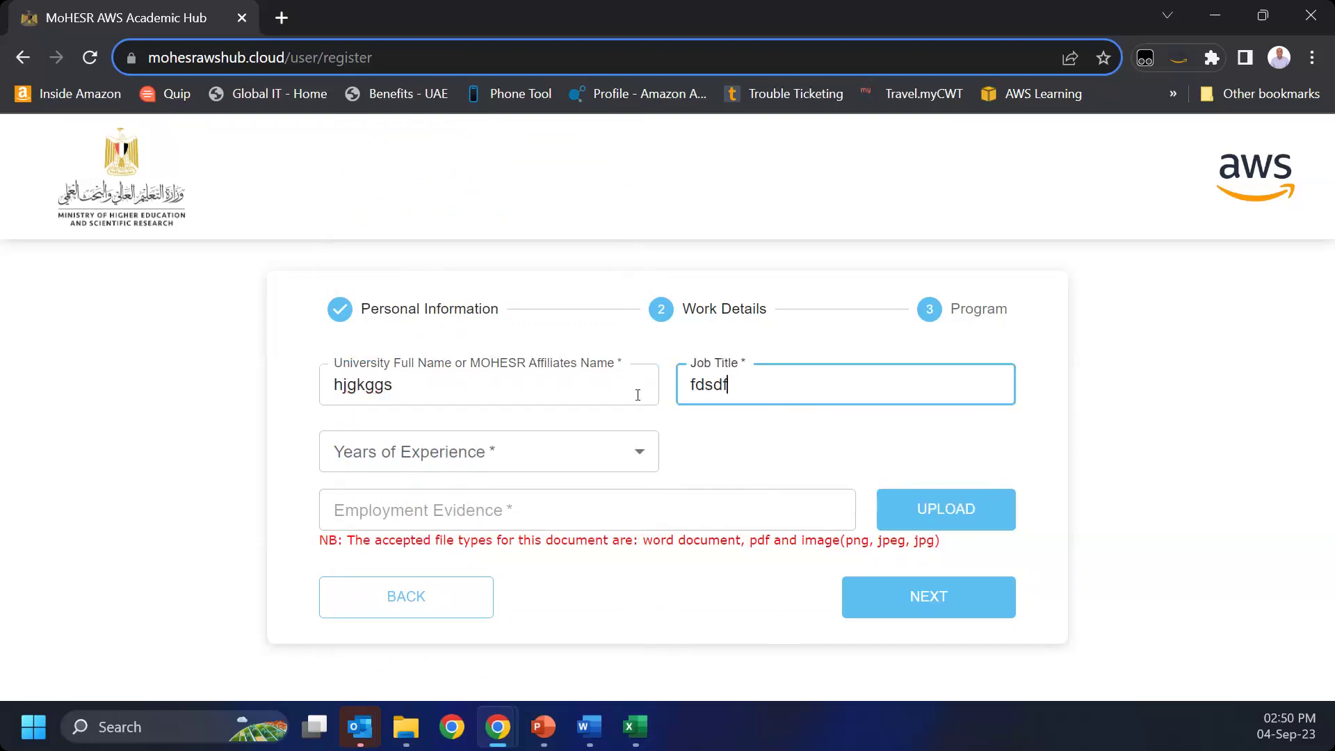
pyautogui.click(476, 450)
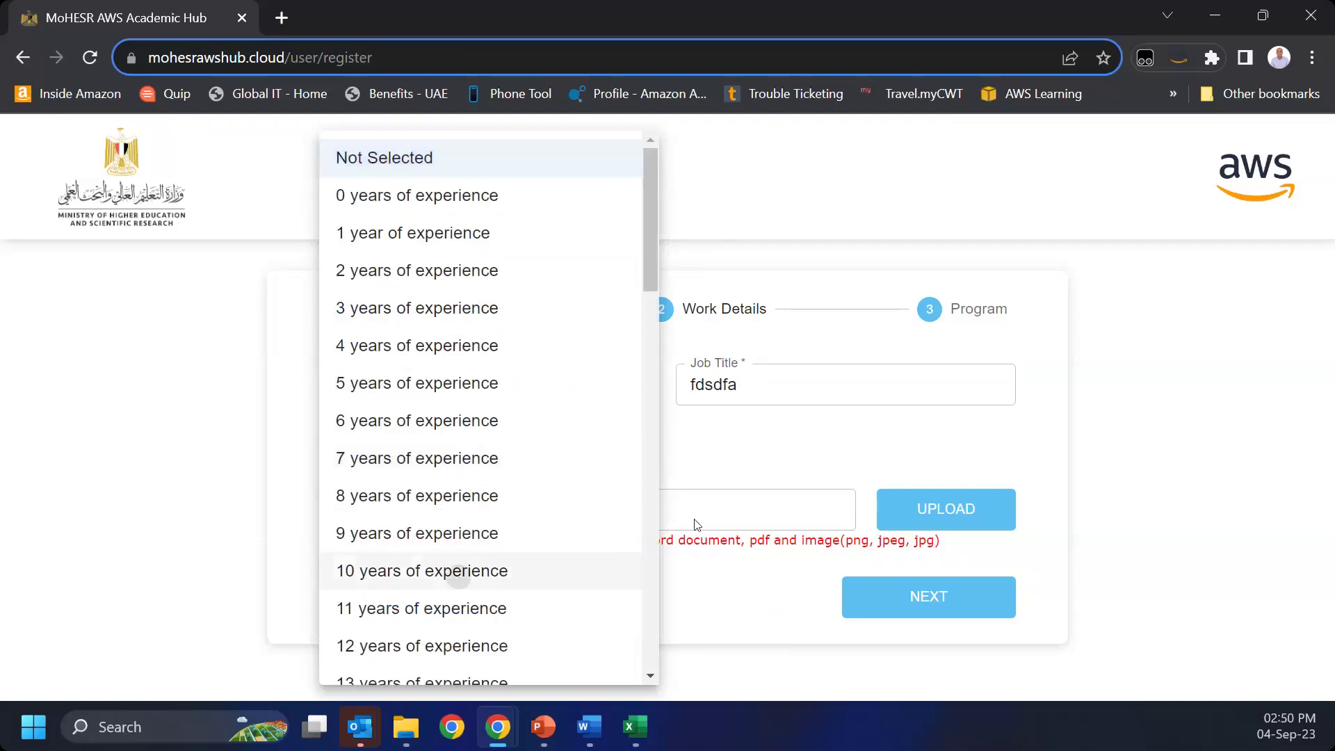
pyautogui.click(460, 568)
pyautogui.click(971, 520)
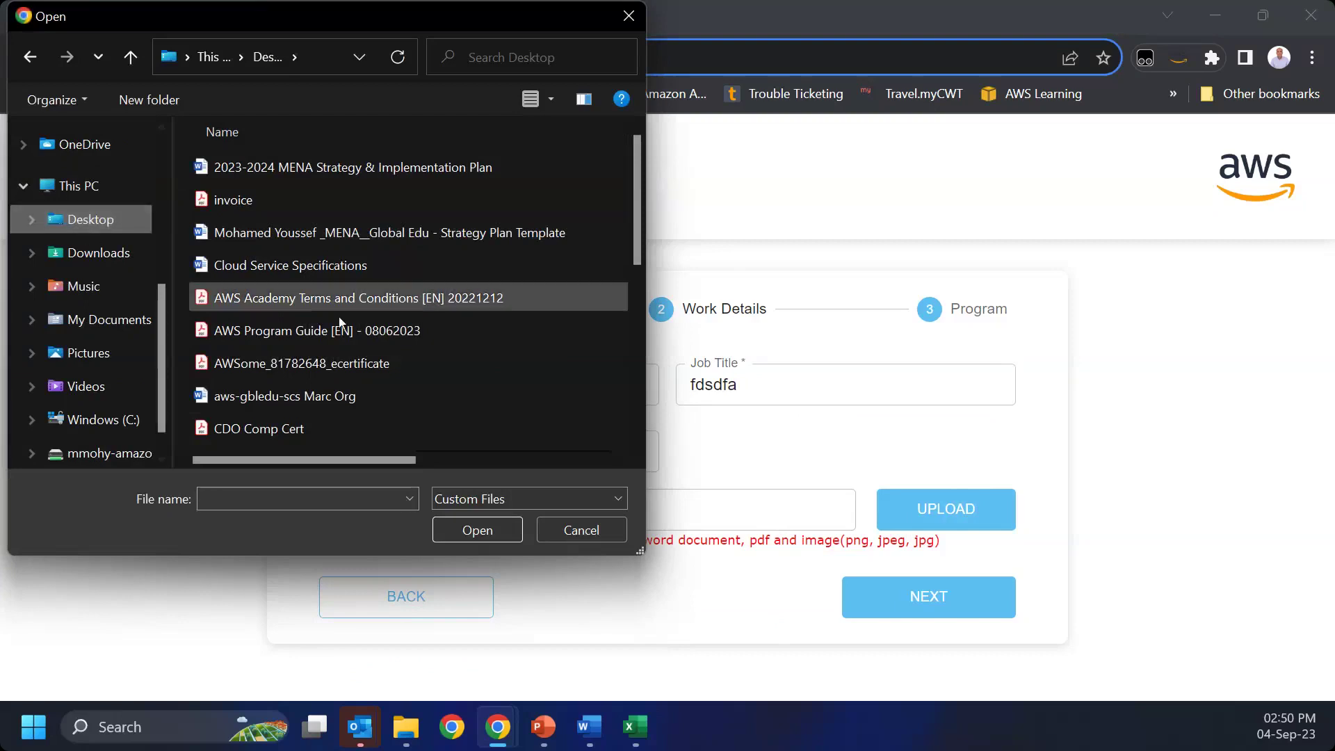
pyautogui.doubleClick(352, 429)
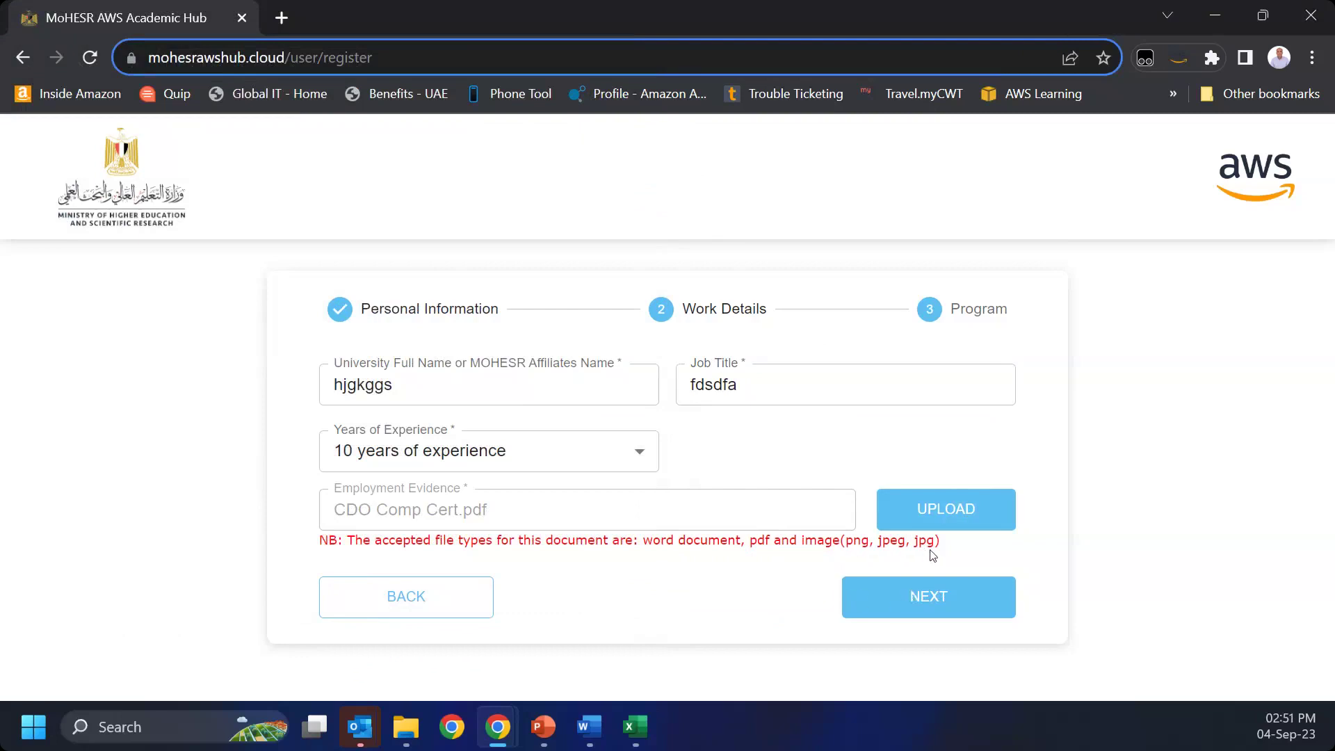
# Step: Choose Academic Staff Program and tick Data and Data Analytics as the technology domain
pyautogui.click(915, 611)
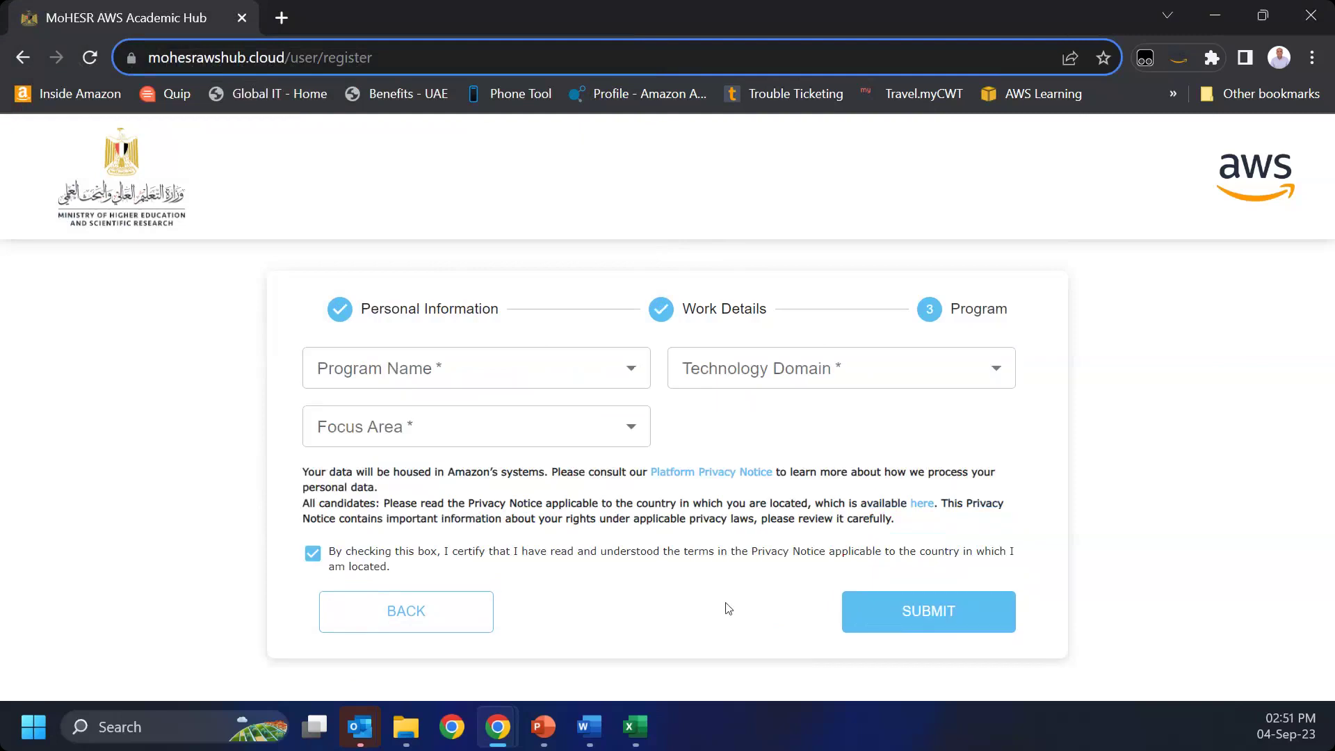
pyautogui.click(456, 367)
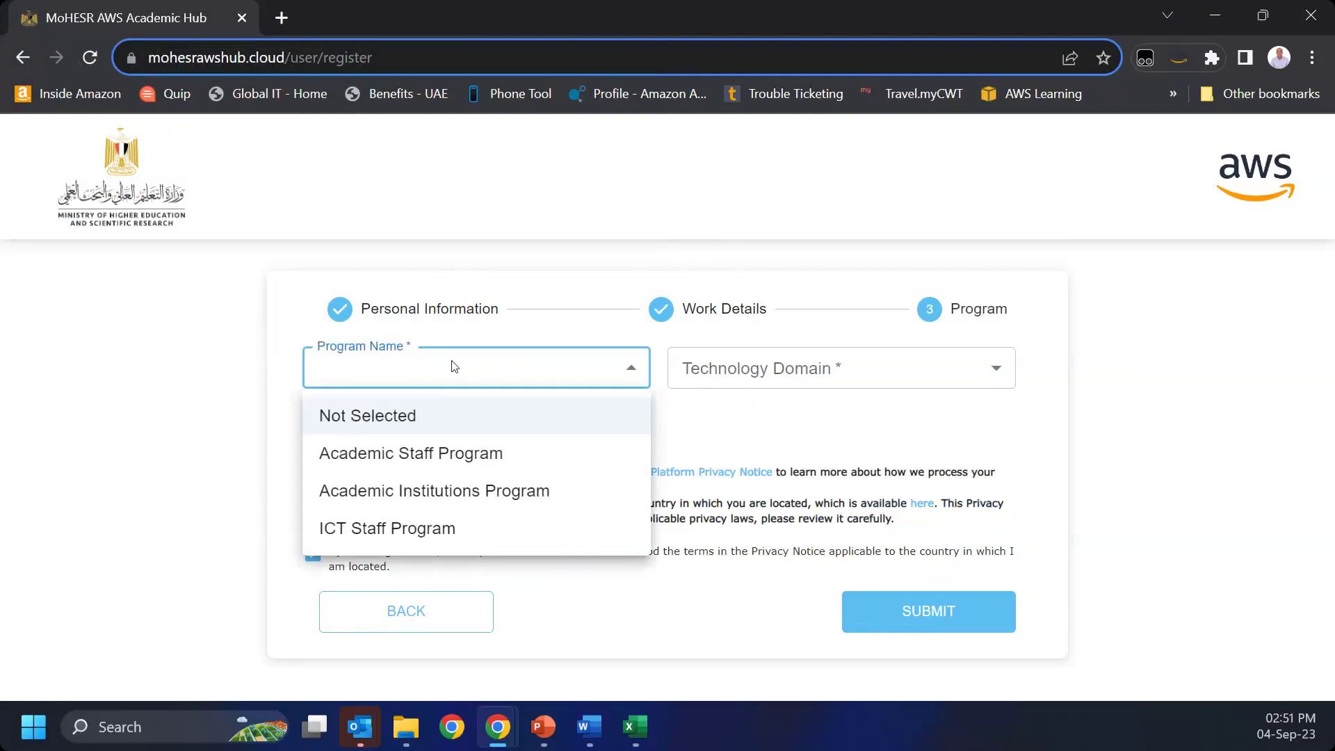
pyautogui.click(424, 459)
pyautogui.click(784, 372)
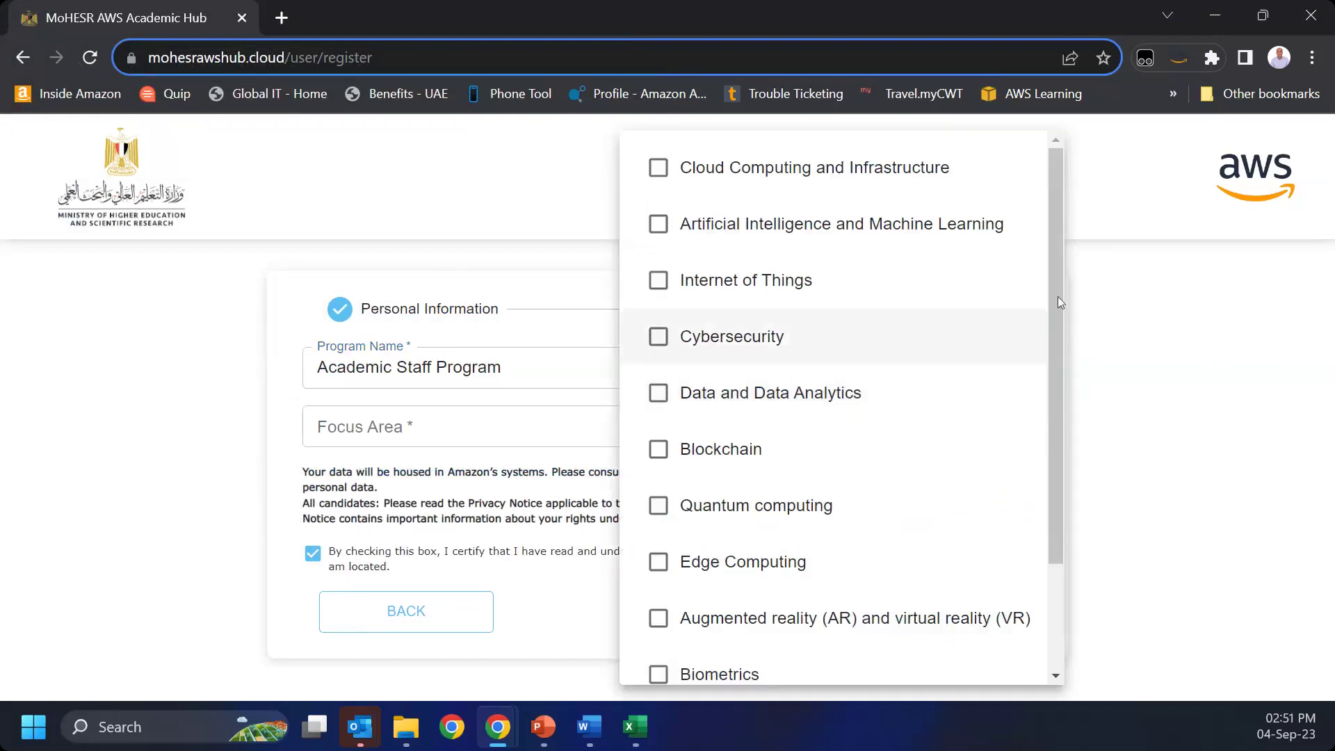
pyautogui.moveTo(1057, 290); pyautogui.dragTo(1048, 465)
pyautogui.moveTo(1054, 398); pyautogui.dragTo(1063, 269)
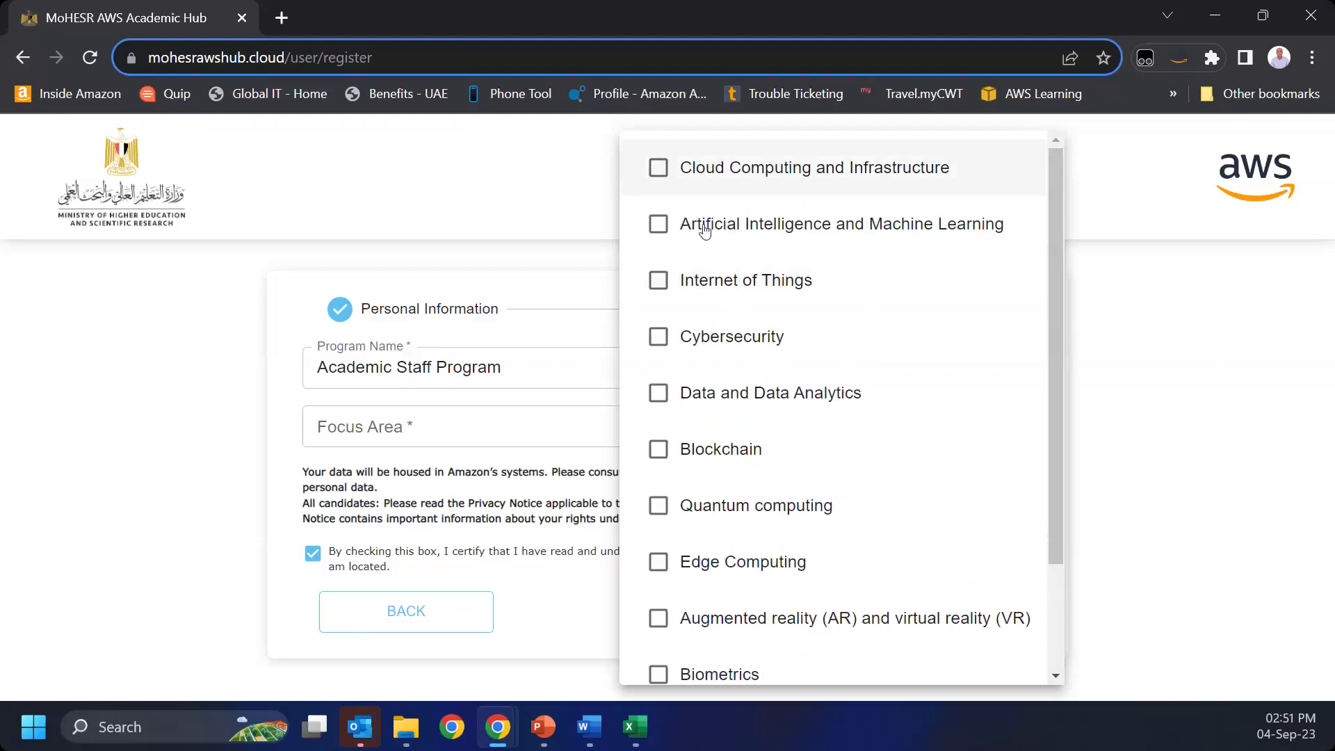
pyautogui.scroll(-2, 717, 486)
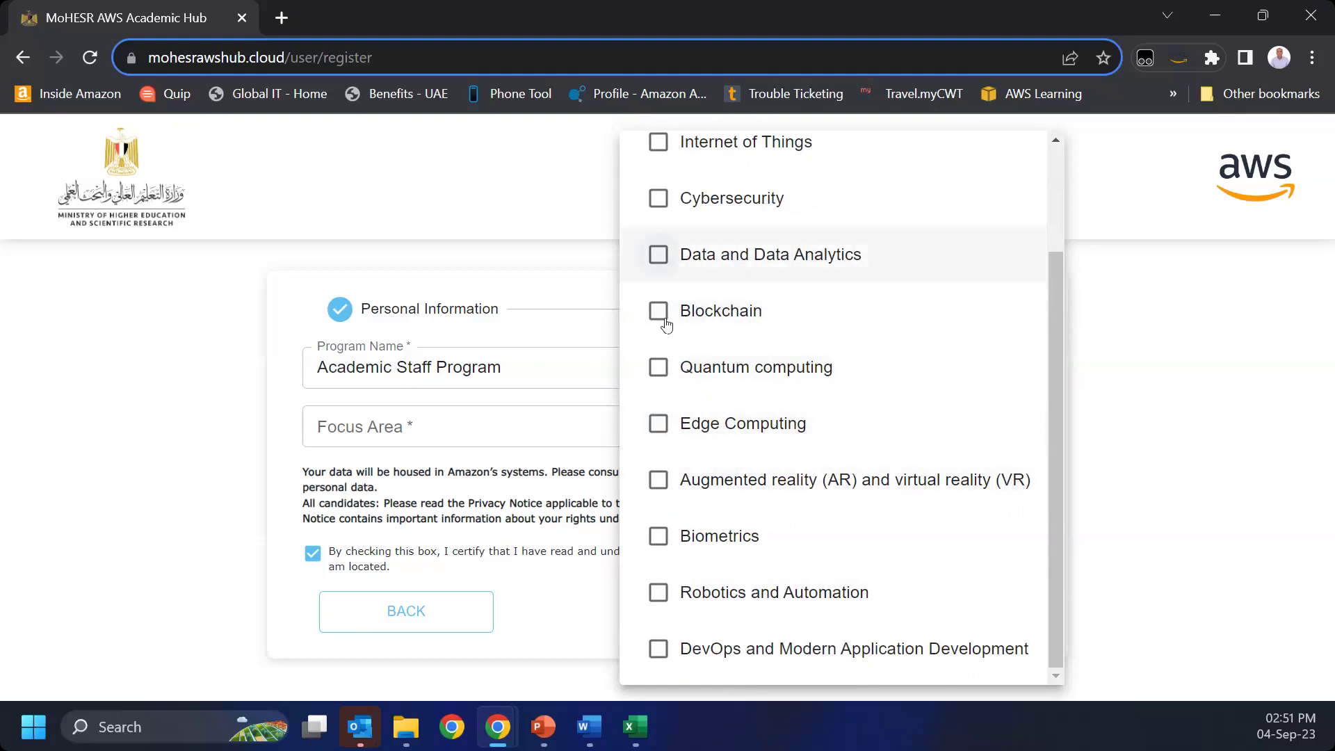
pyautogui.click(660, 255)
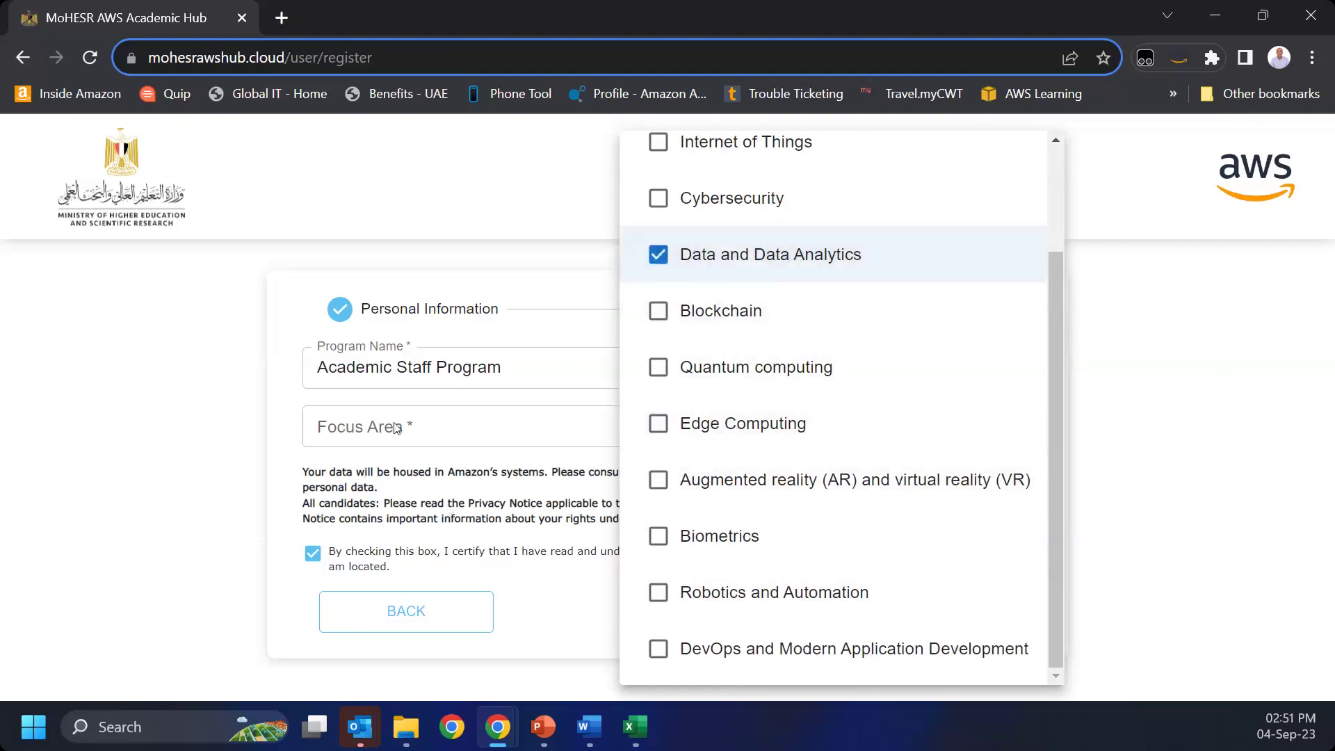
pyautogui.click(397, 428)
# Step: Set the focus area to Research and Development, then go back to Personal Information
pyautogui.click(460, 431)
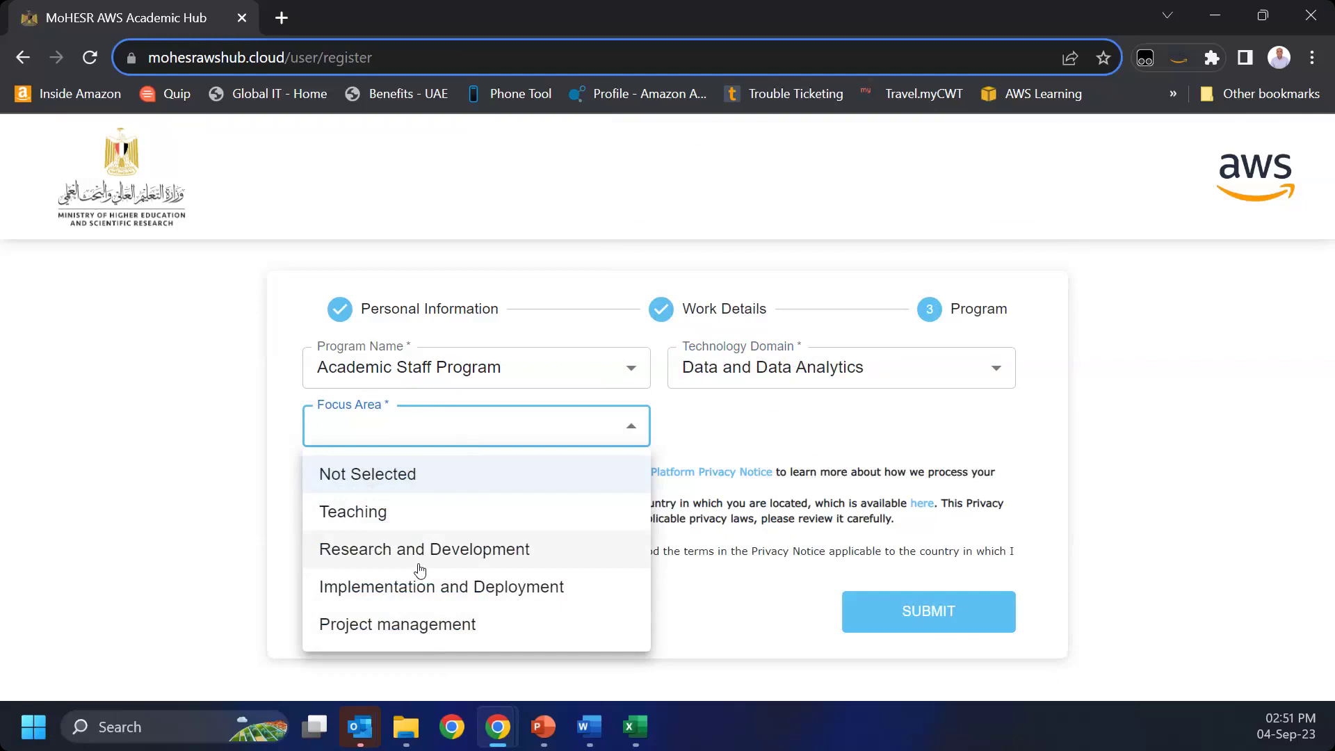
pyautogui.click(419, 565)
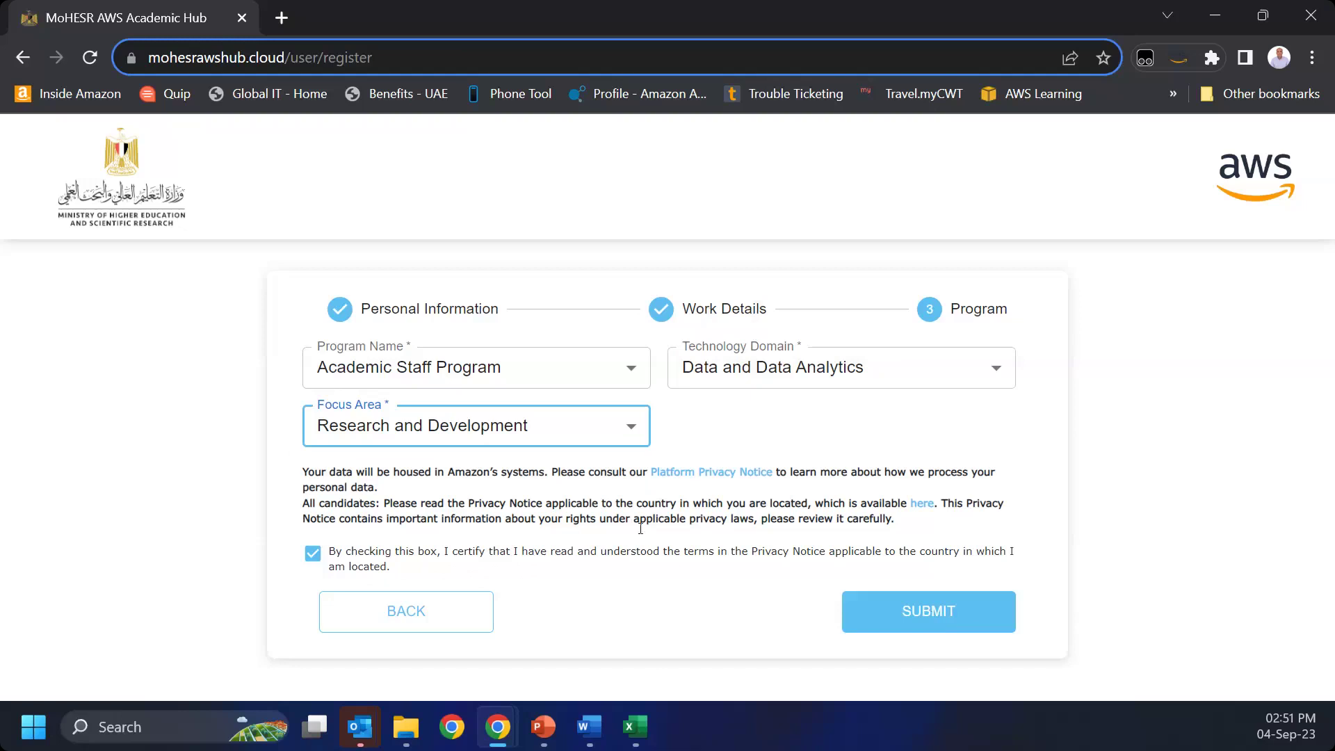
pyautogui.click(431, 618)
pyautogui.click(431, 617)
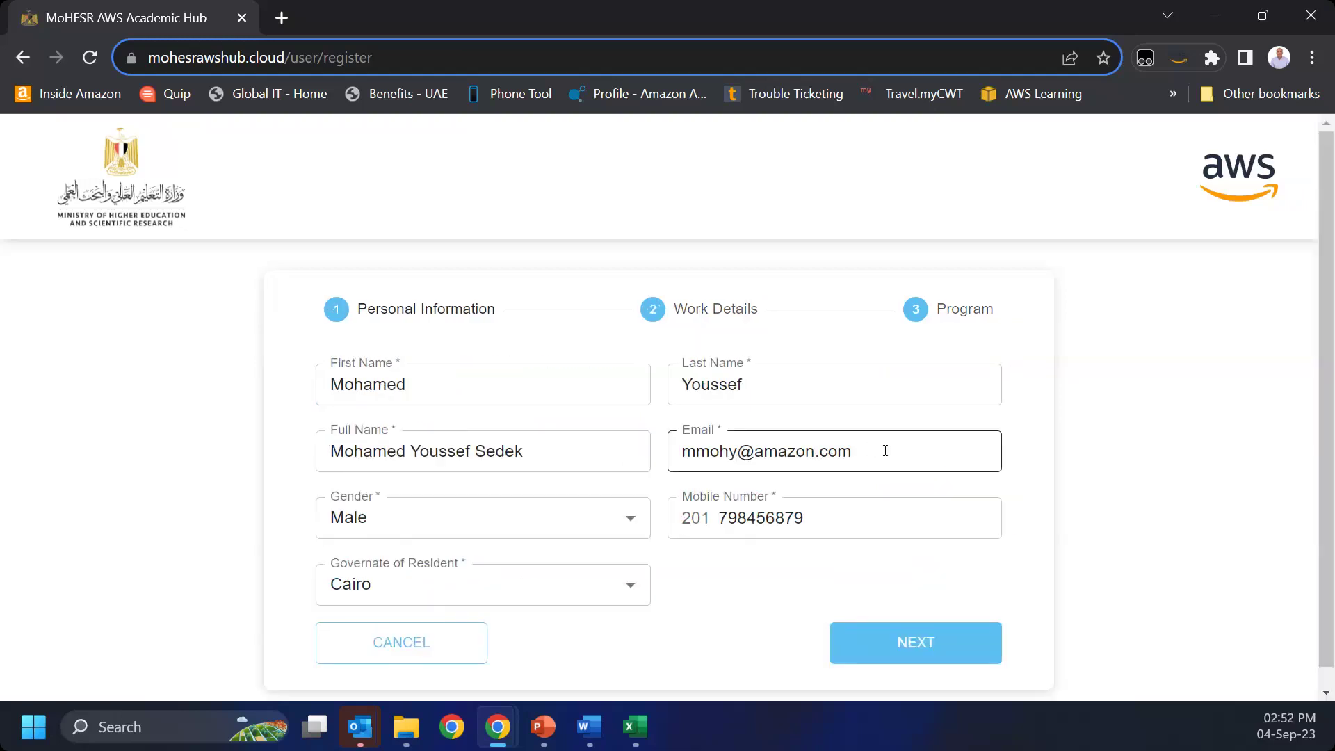
# Step: Check the e-mail entry, view Work Details, and return to Personal Information
pyautogui.moveTo(885, 450); pyautogui.dragTo(678, 458)
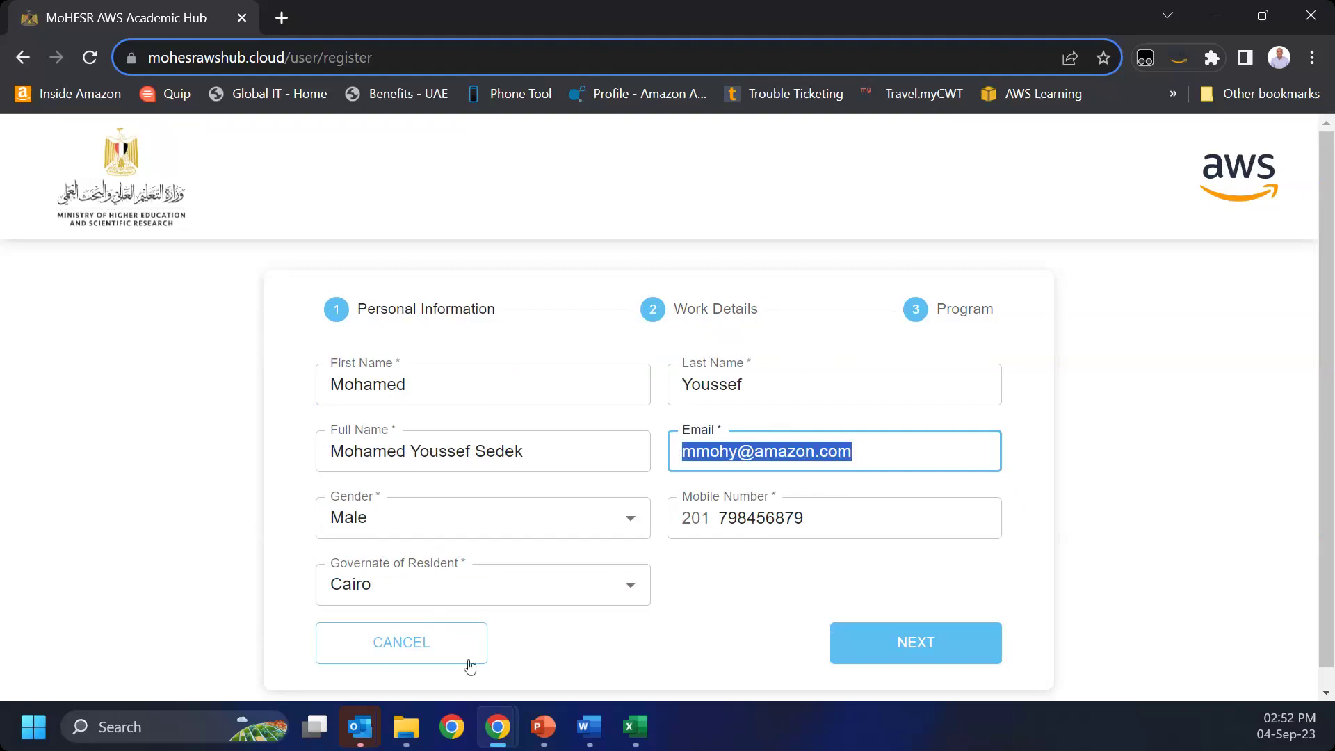
pyautogui.click(908, 644)
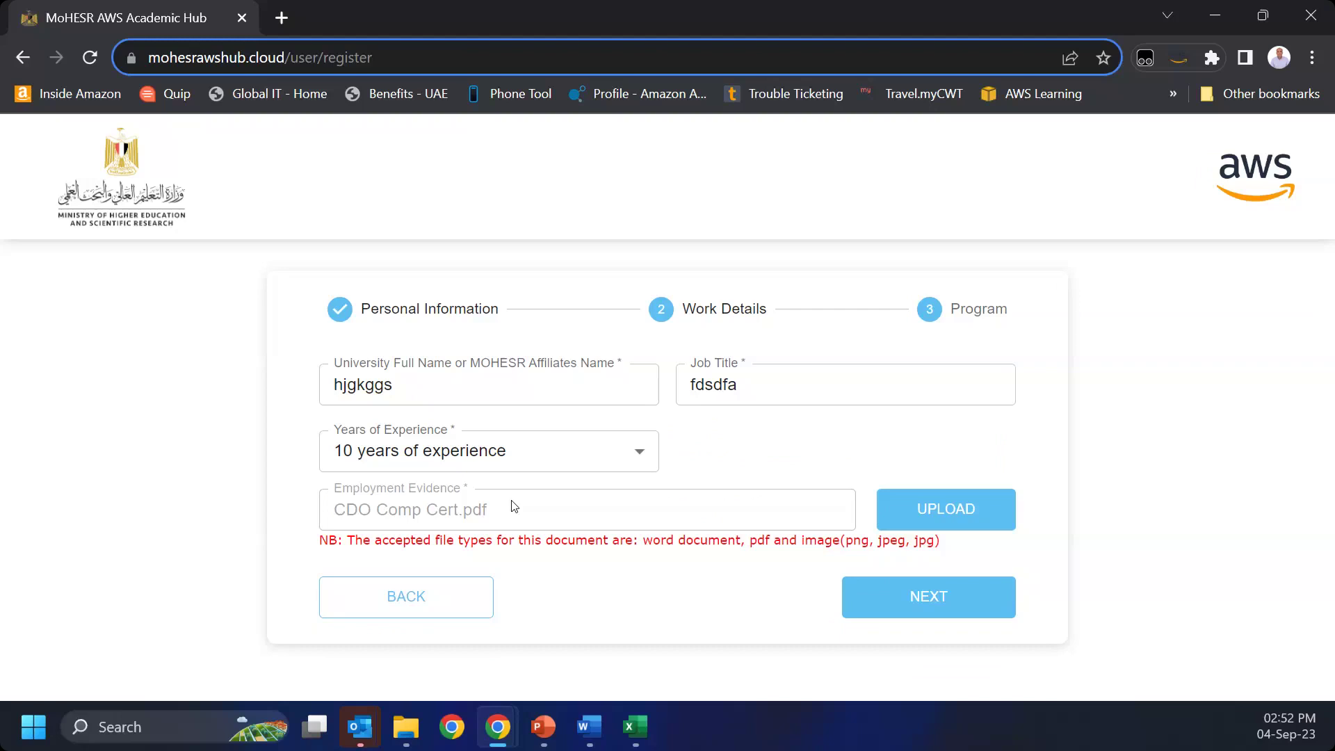
pyautogui.click(463, 616)
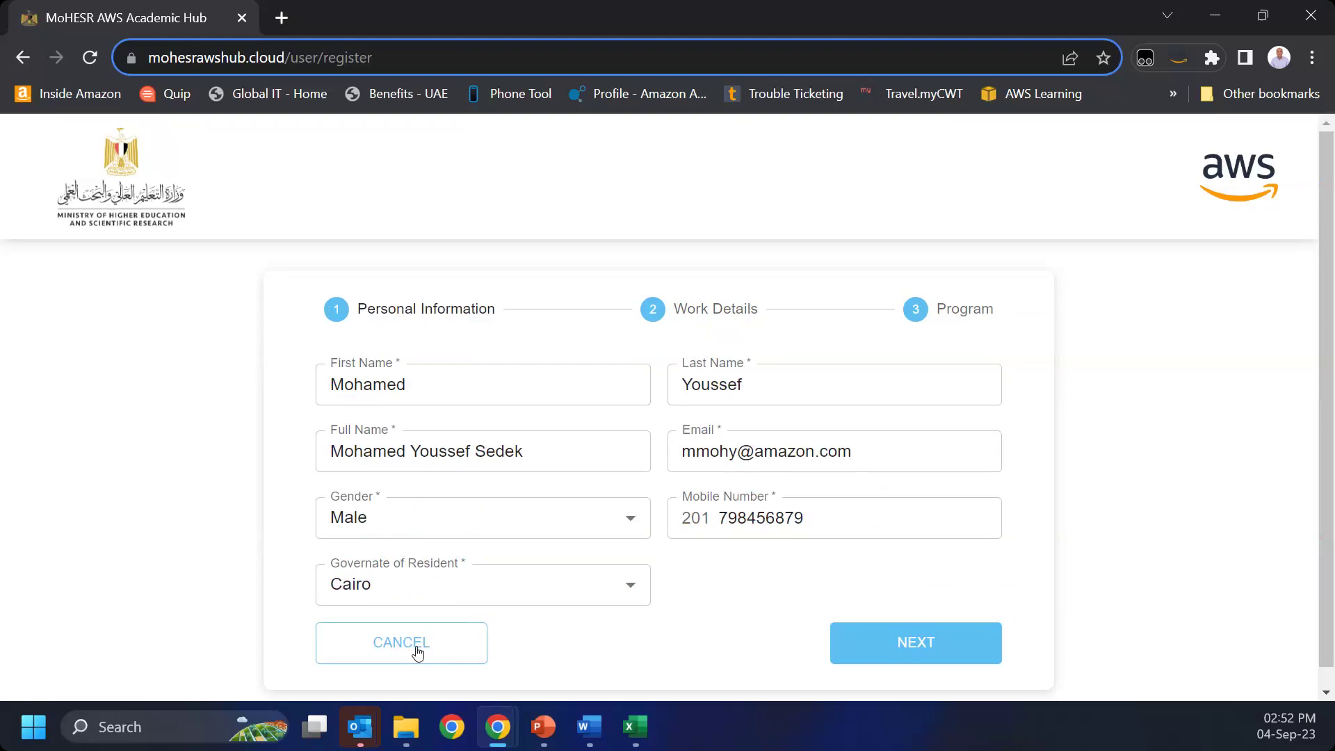
# Step: Cancel and restart the registration, close the hub's tab, and switch to PowerPoint
pyautogui.click(418, 652)
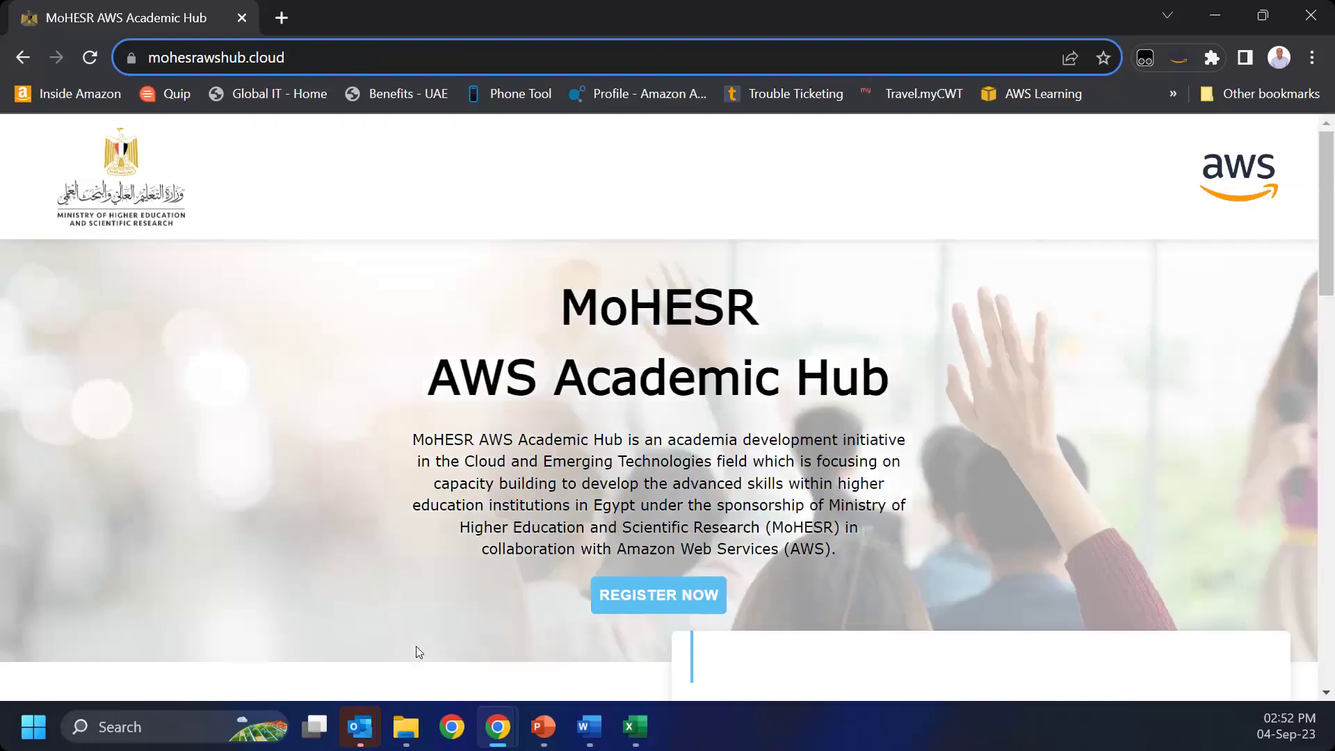
pyautogui.click(680, 593)
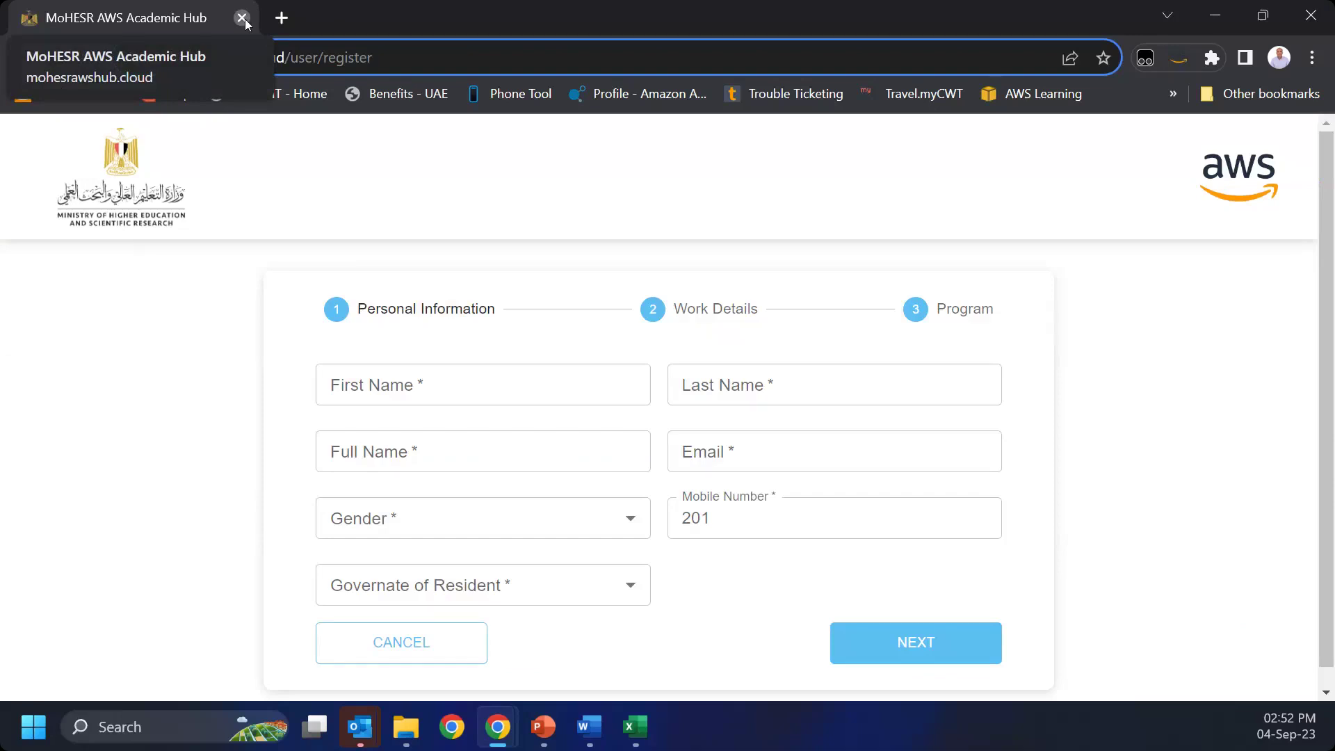
pyautogui.click(242, 19)
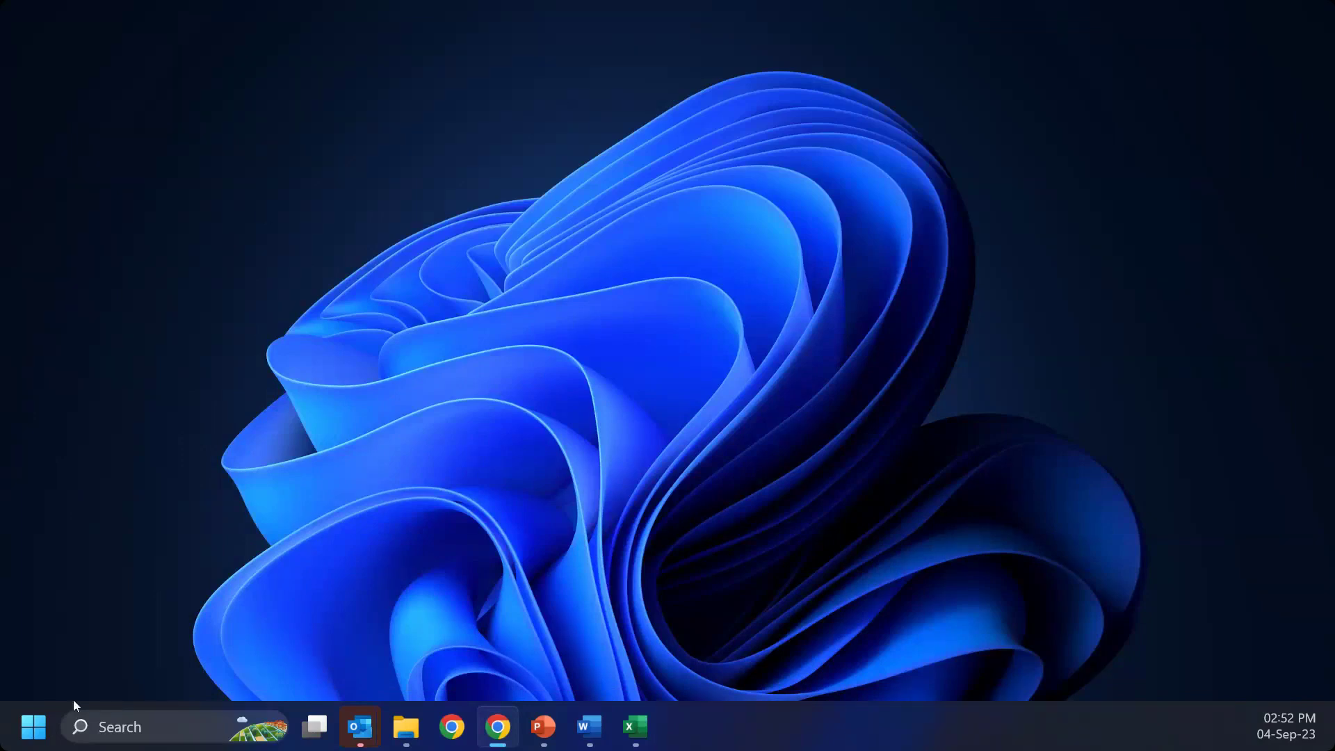
pyautogui.click(543, 726)
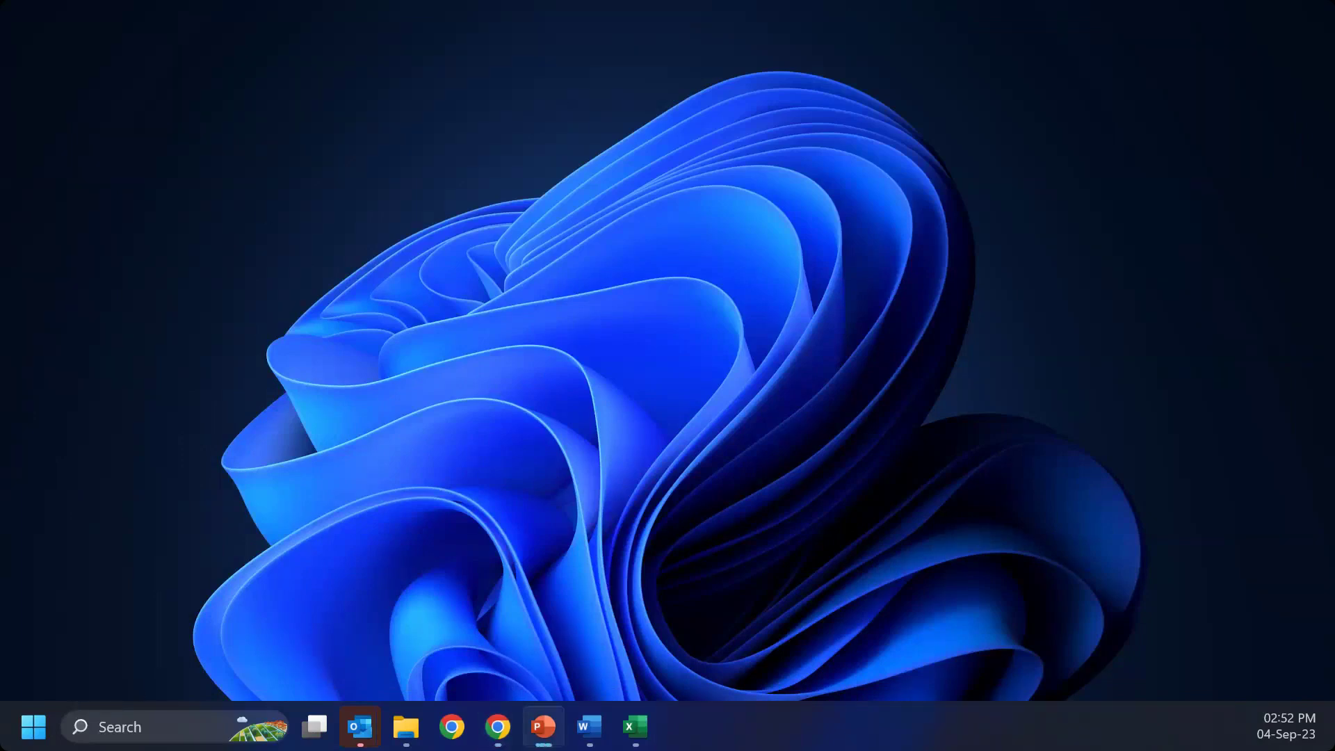